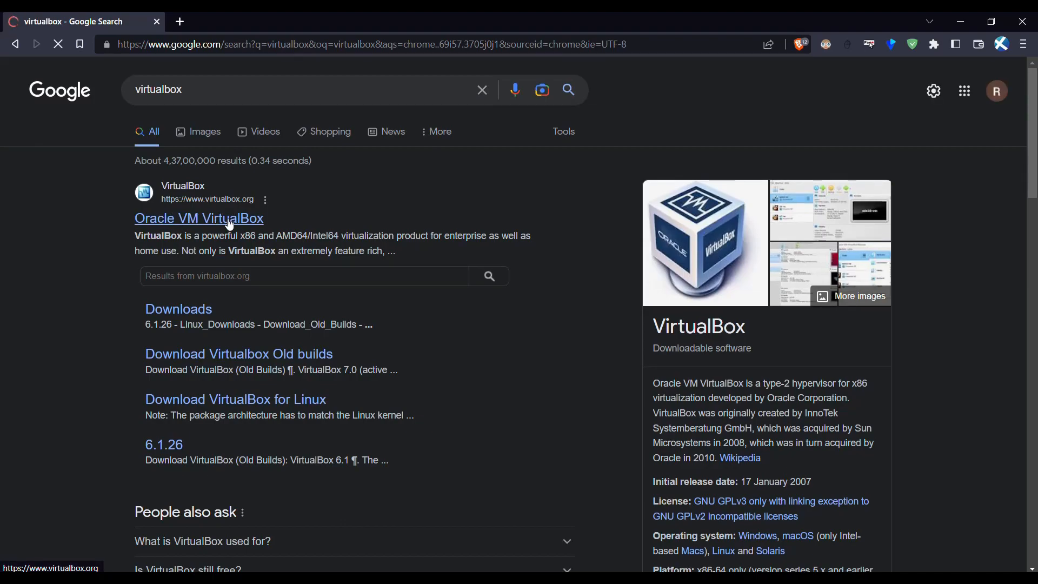
# - Open the official VirtualBox site from the search results and go to its VirtualBox 7.0 downloads page
pyautogui.click(230, 220)
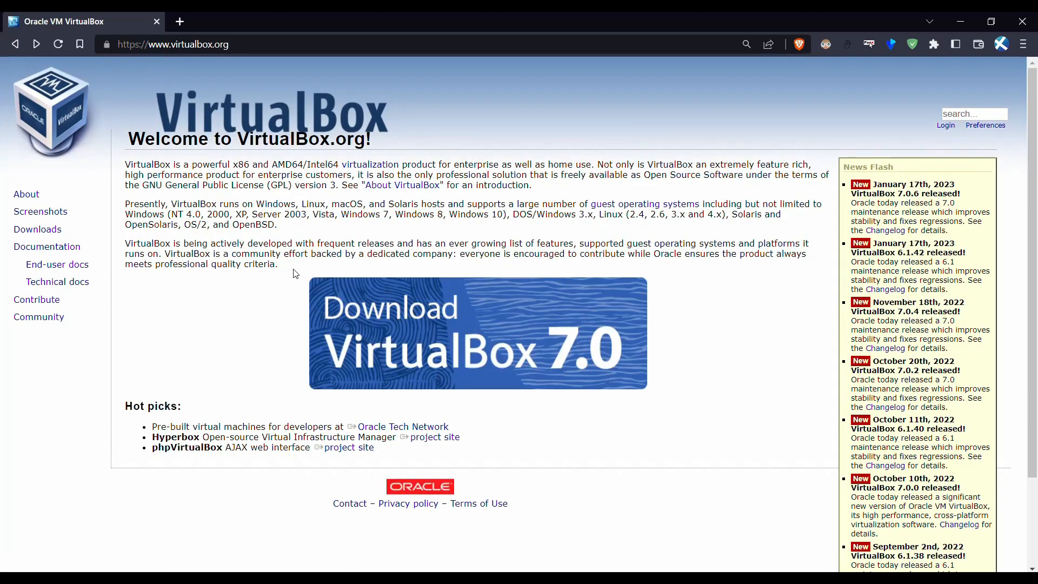
pyautogui.click(439, 332)
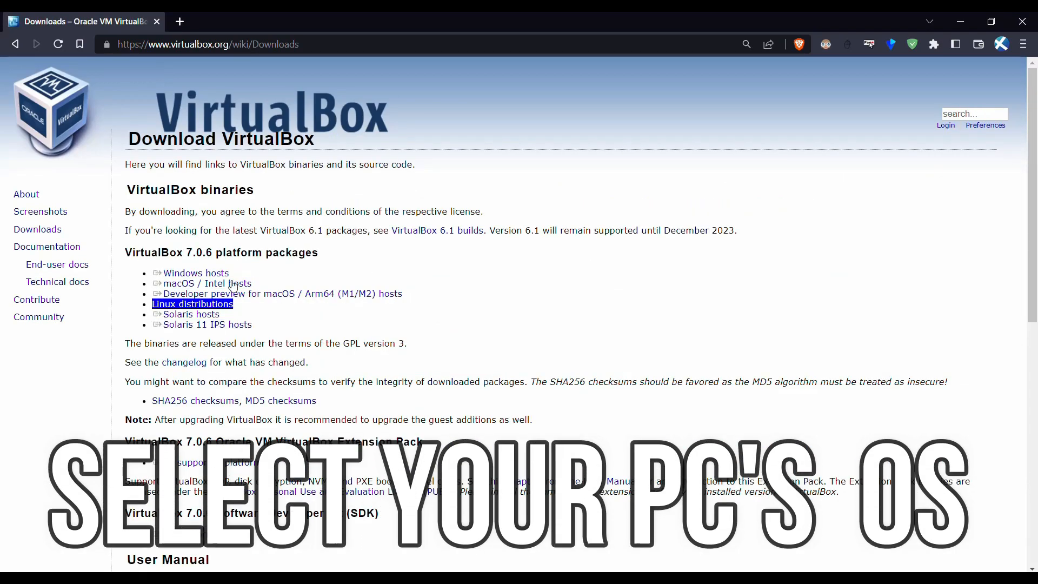
# - Download the VirtualBox 7.0.6 installer for Windows hosts and view it in Brave's downloads list
pyautogui.click(194, 273)
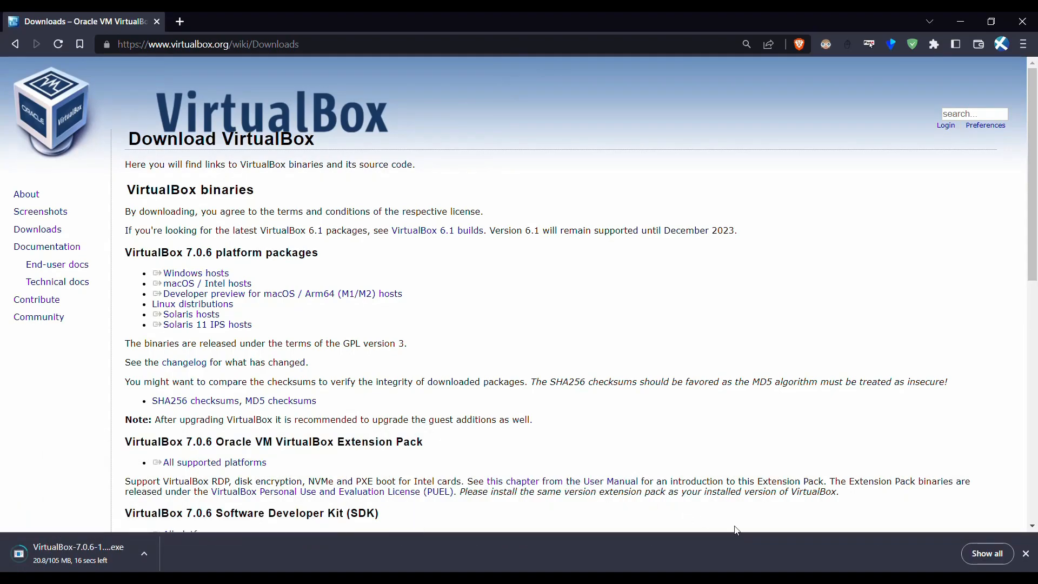
pyautogui.click(987, 553)
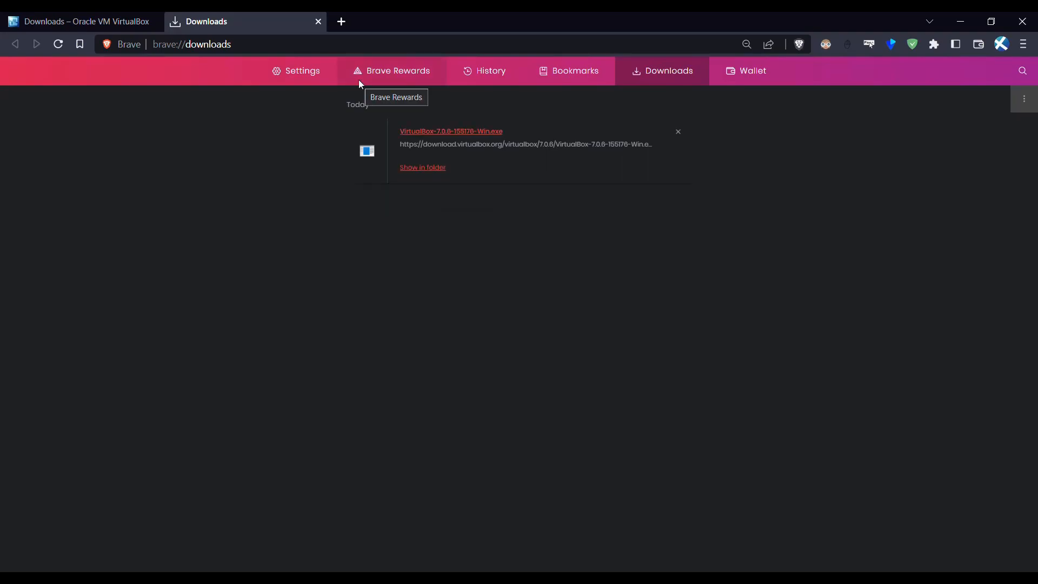
# - Install VirtualBox 7.0.6 with default features, accepting the network and Python warnings, and launch it
pyautogui.click(453, 138)
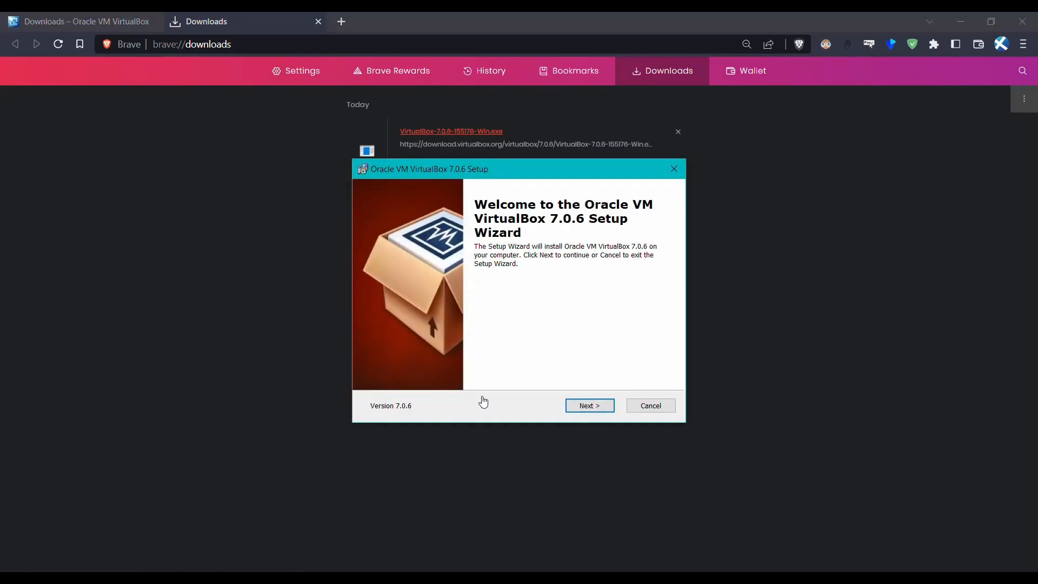
pyautogui.click(580, 410)
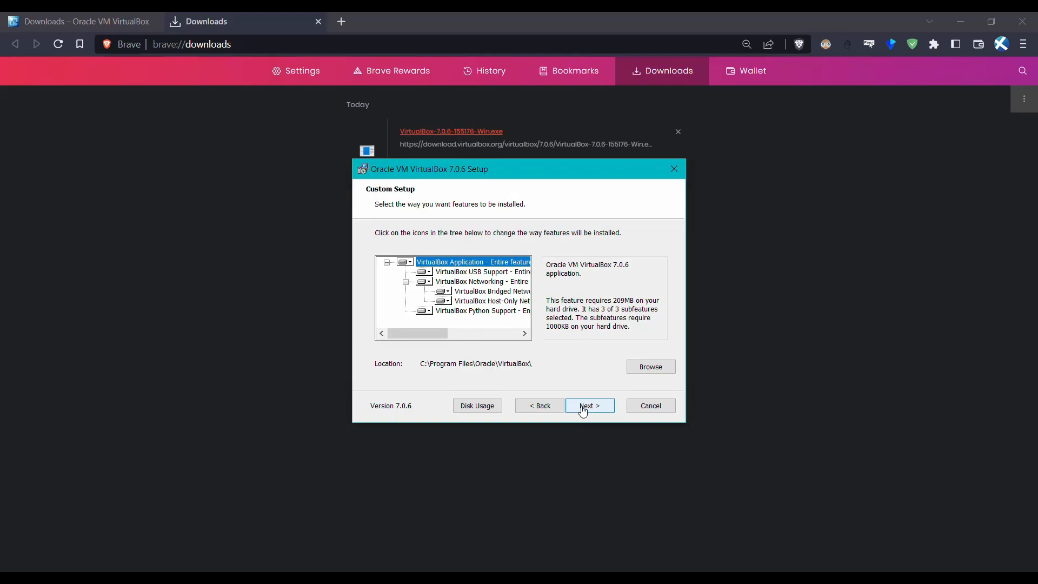
pyautogui.click(583, 412)
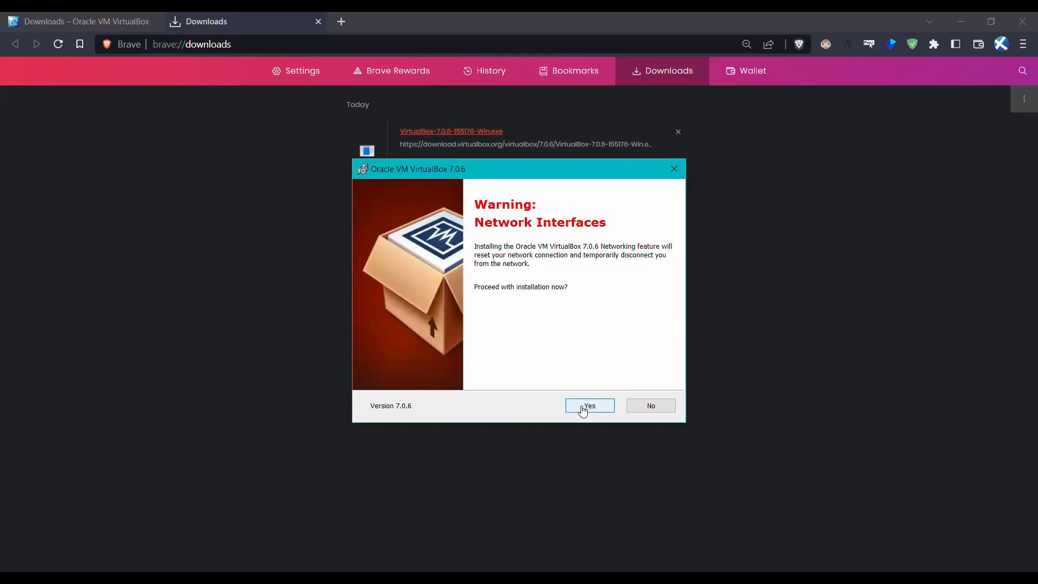
pyautogui.click(595, 409)
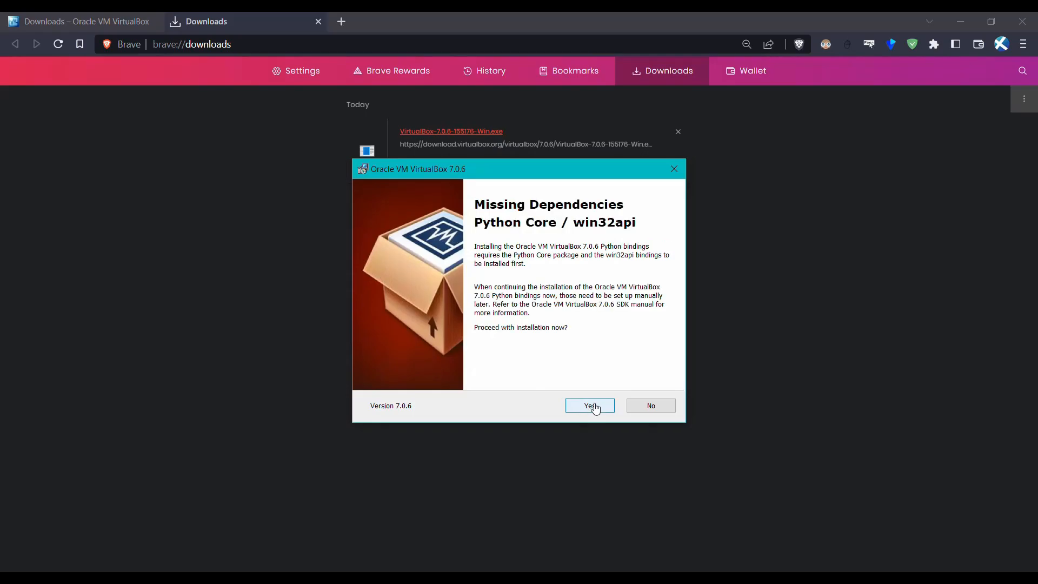
pyautogui.click(595, 409)
pyautogui.click(591, 407)
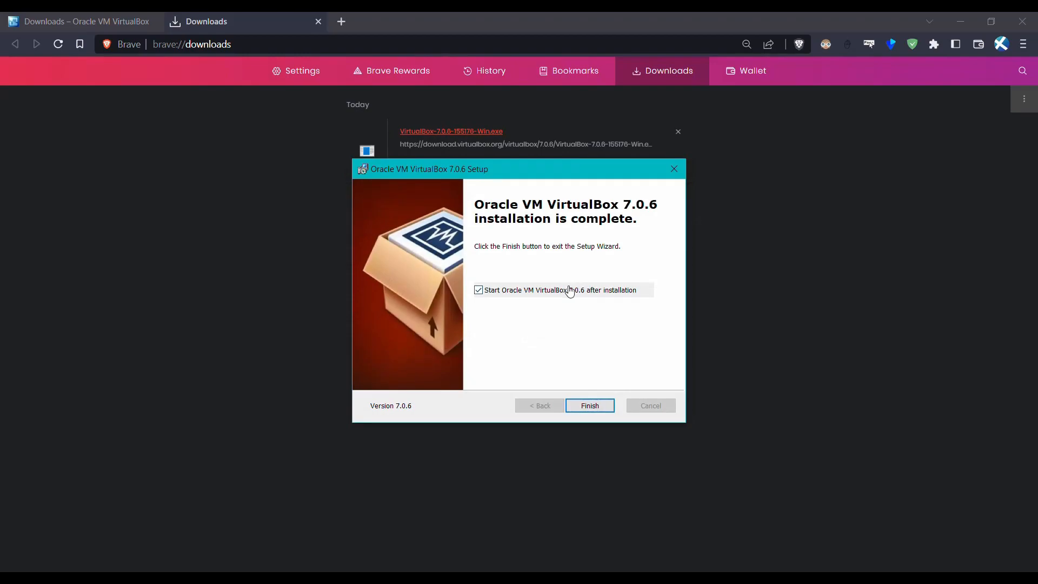
pyautogui.click(591, 406)
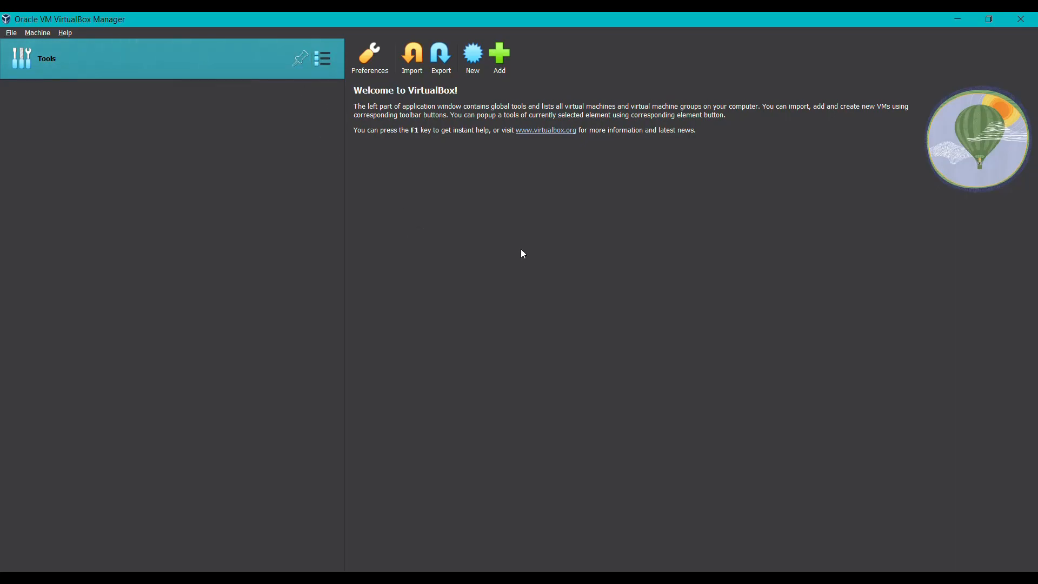
# - Search the web for ubuntu in a new Brave tab
pyautogui.click(557, 578)
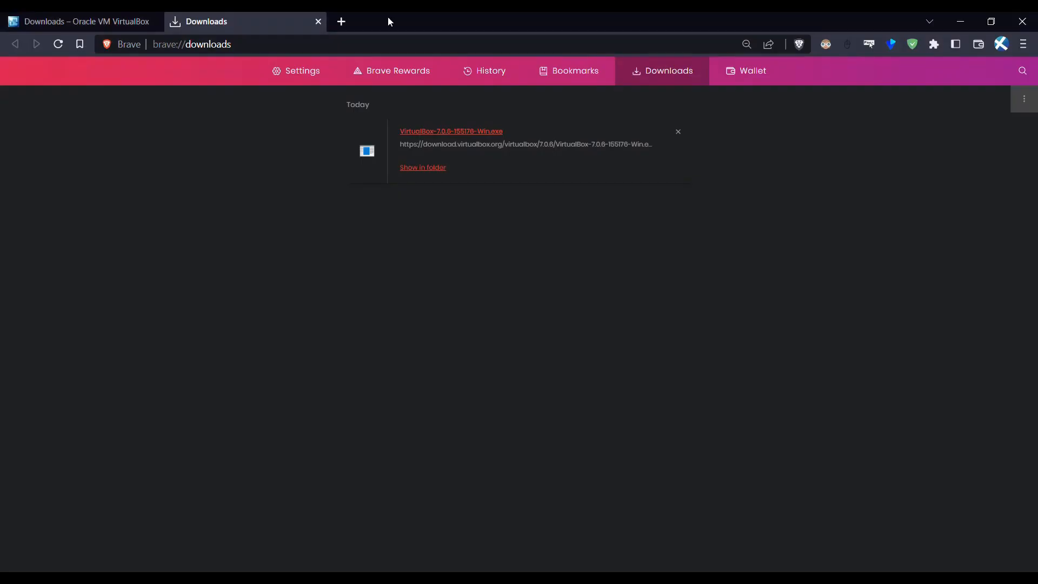
pyautogui.click(341, 21)
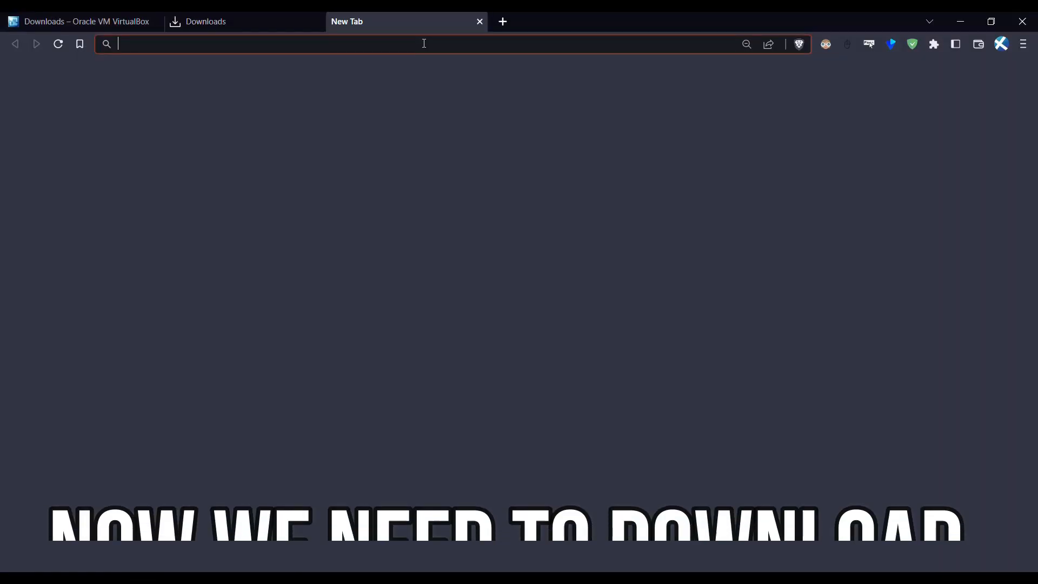
pyautogui.write('ubuntu')
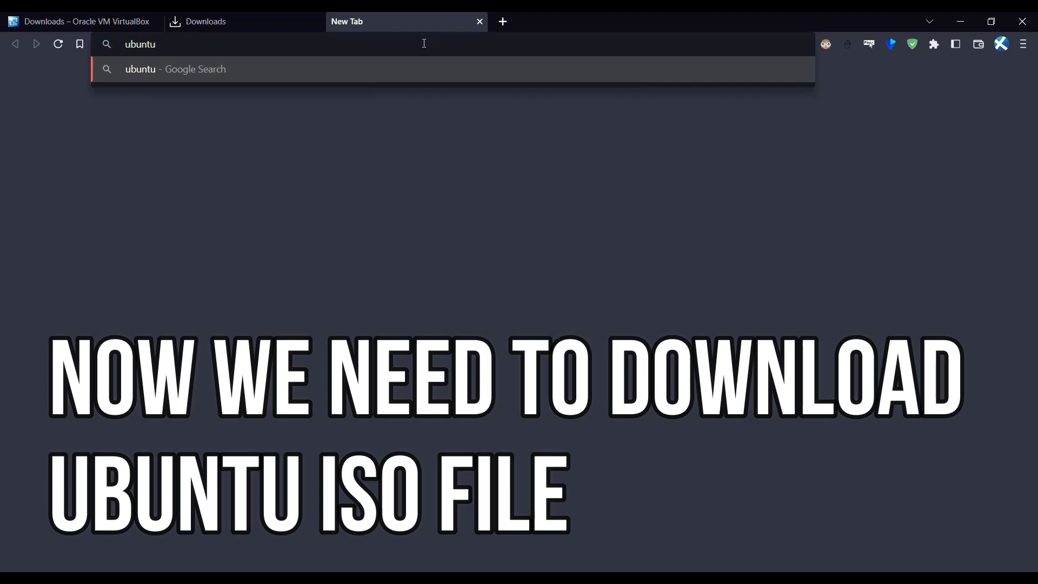
pyautogui.press('Return')
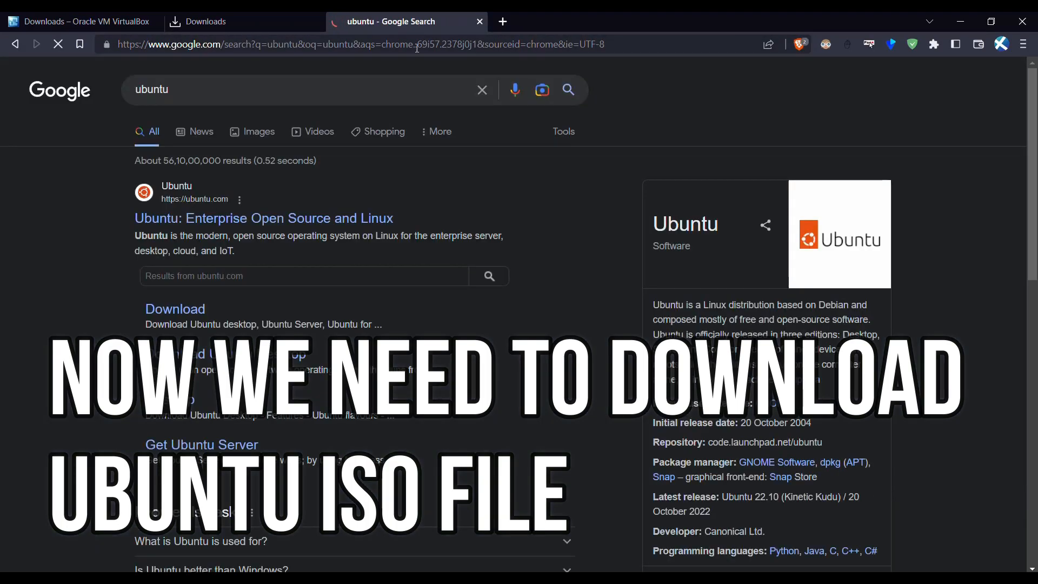
# - Start downloading the Ubuntu 22.04.2 LTS Desktop ISO from ubuntu.com and check the downloads list
pyautogui.click(182, 310)
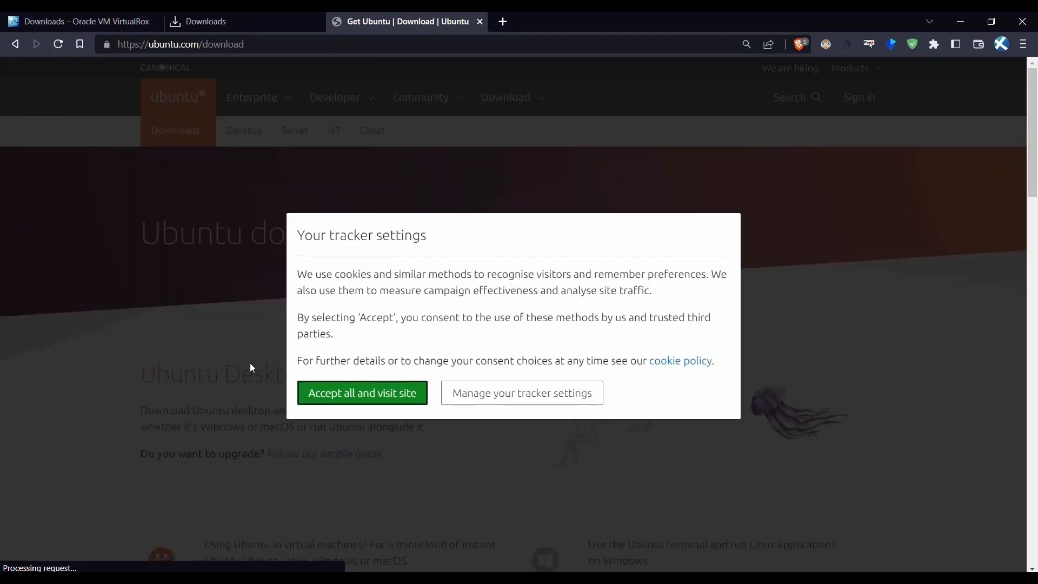
pyautogui.click(405, 394)
pyautogui.scroll(-3, 401, 352)
pyautogui.scroll(-10, 402, 347)
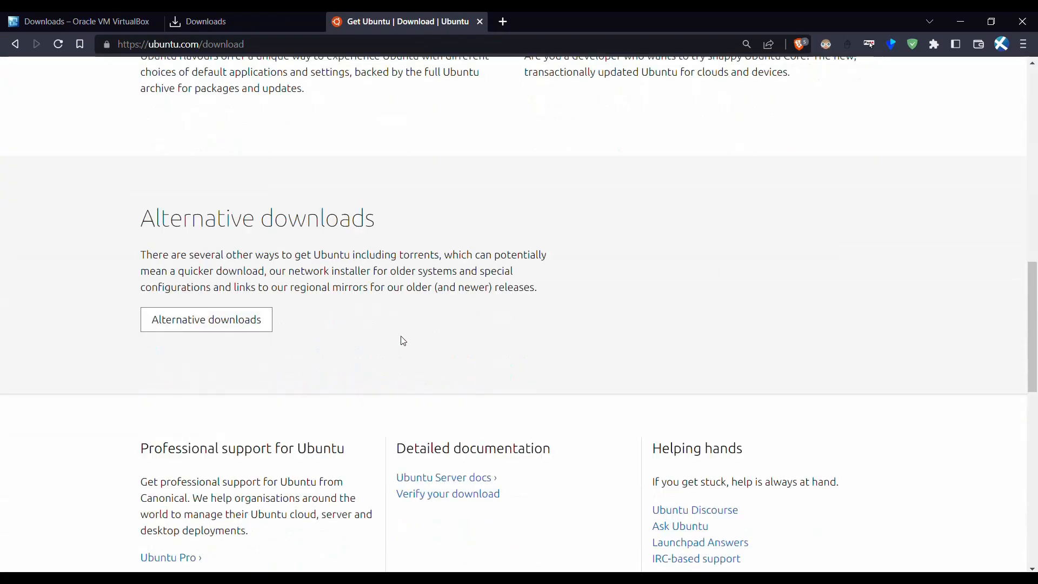
pyautogui.scroll(10, 400, 341)
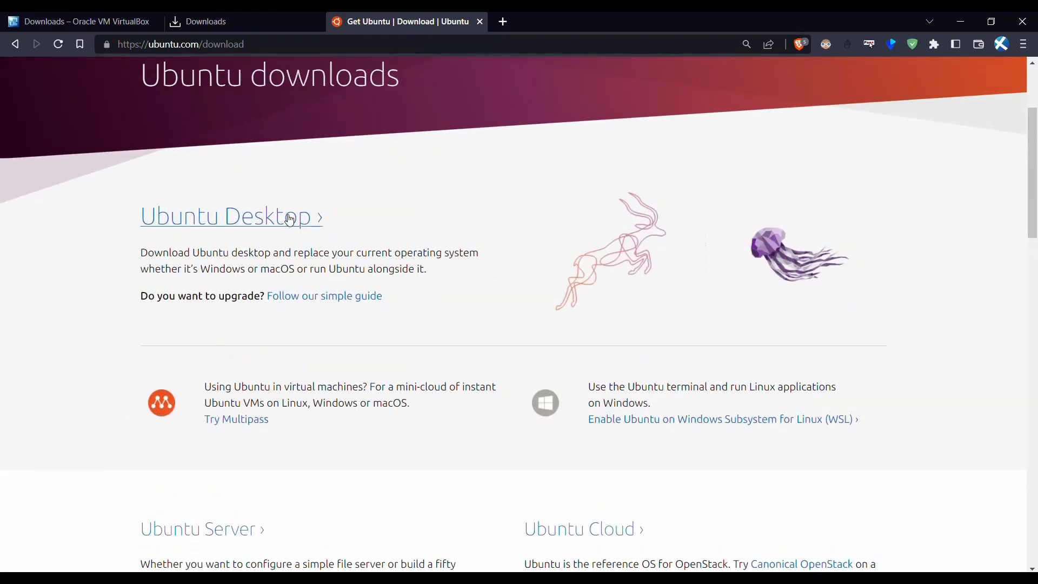
pyautogui.click(279, 221)
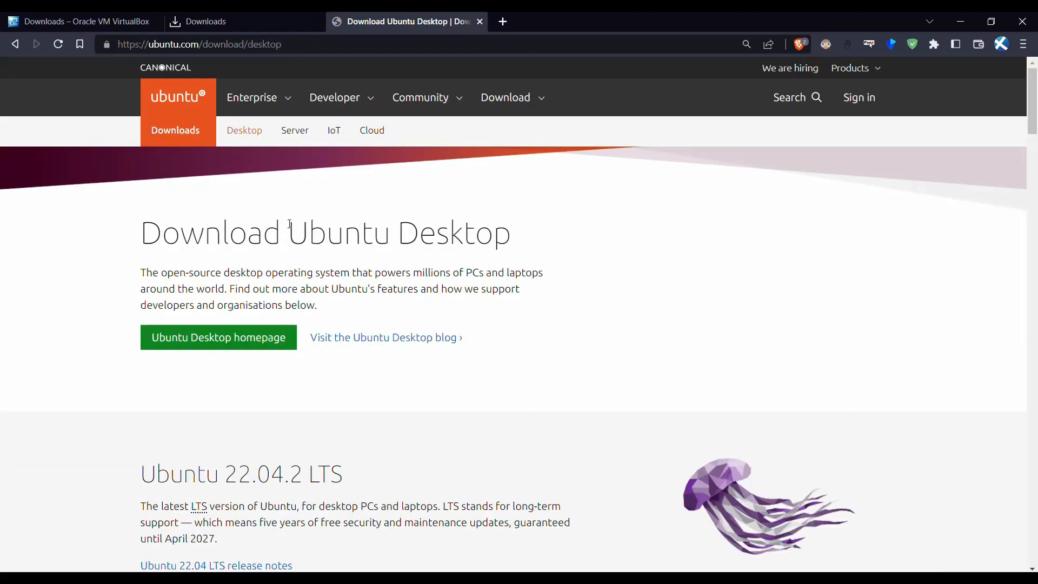
pyautogui.scroll(-5, 441, 358)
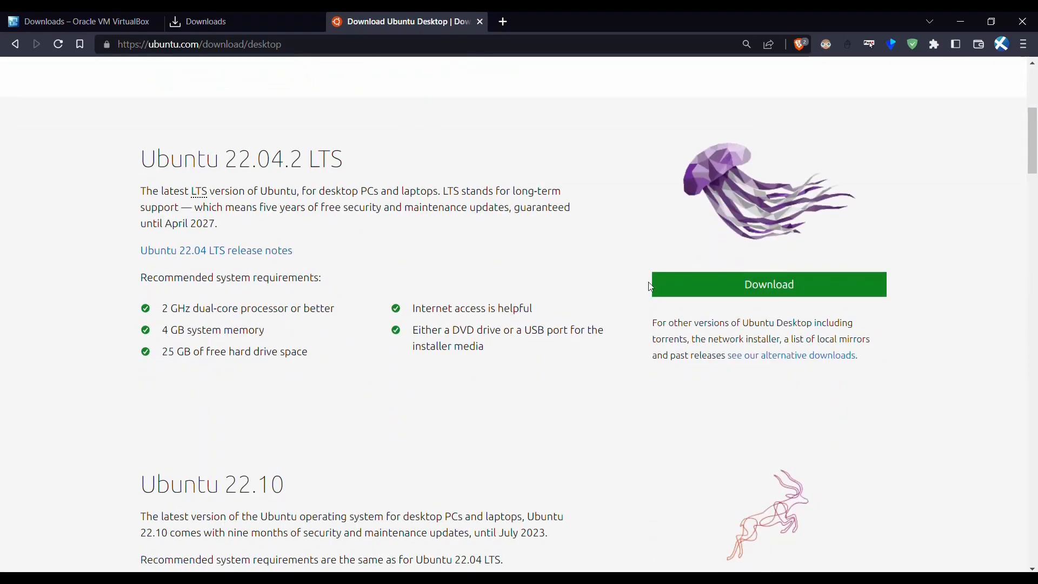
pyautogui.click(709, 296)
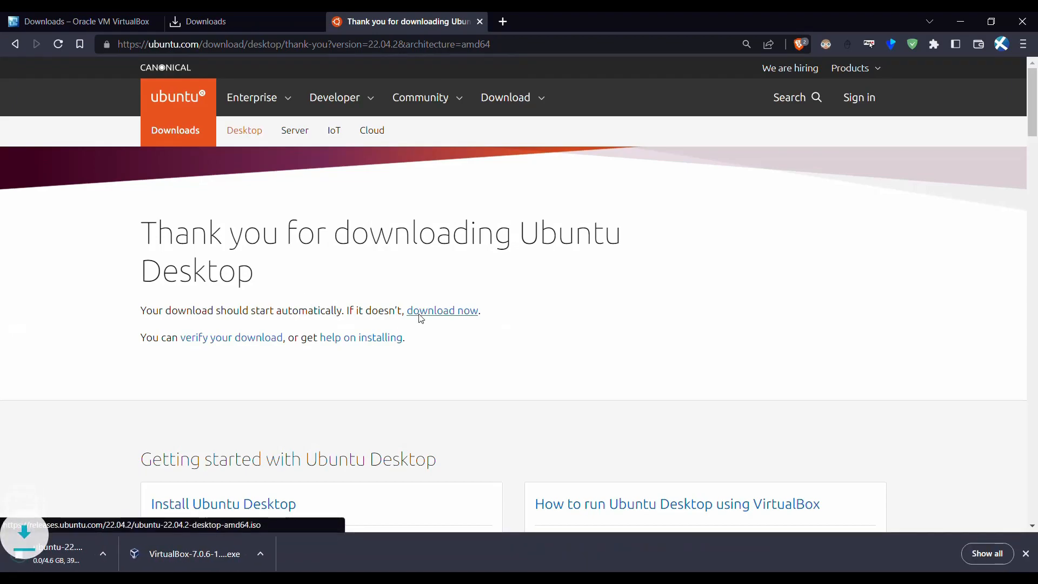
pyautogui.click(975, 555)
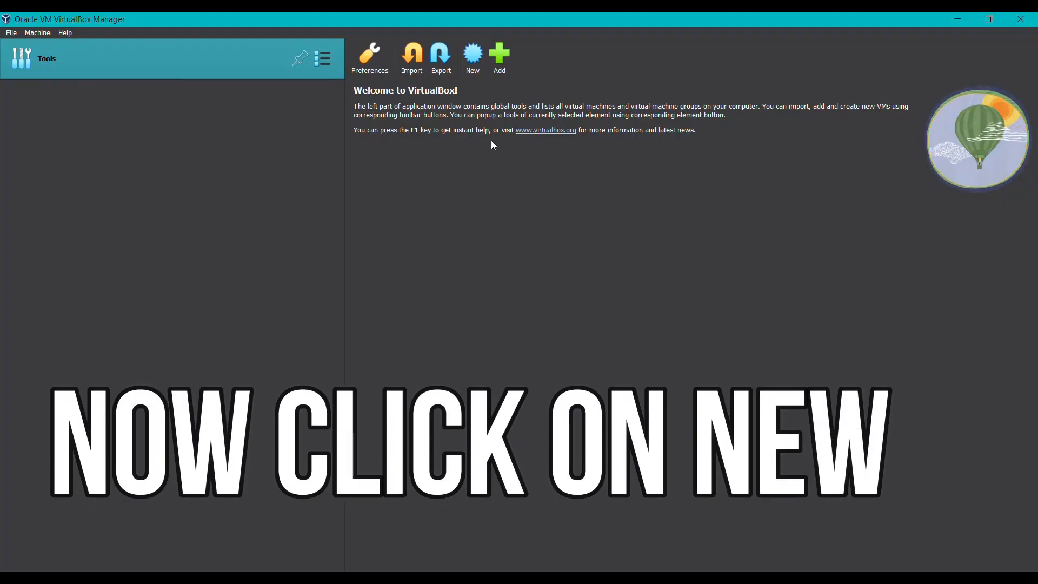
# - Name a new virtual machine Ubuntu with type Linux and version Ubuntu (64-bit)
pyautogui.click(478, 76)
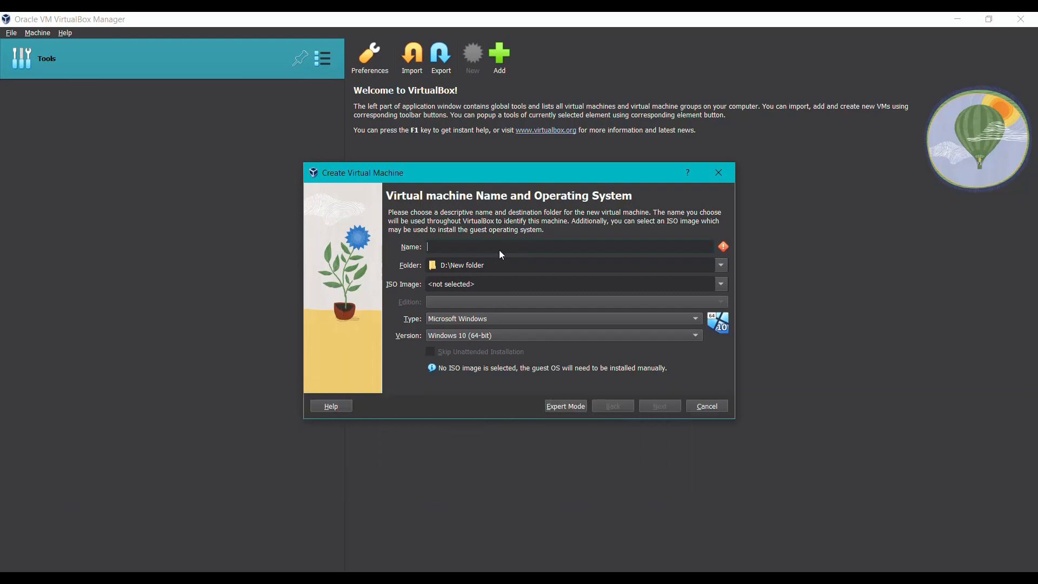
pyautogui.write('Ubuntu')
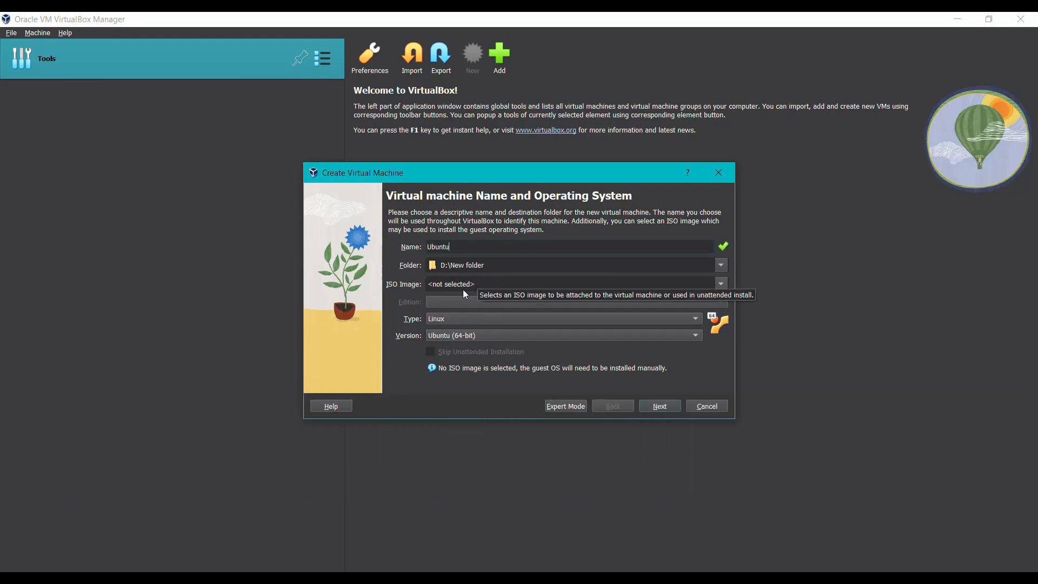
pyautogui.click(476, 329)
pyautogui.click(462, 309)
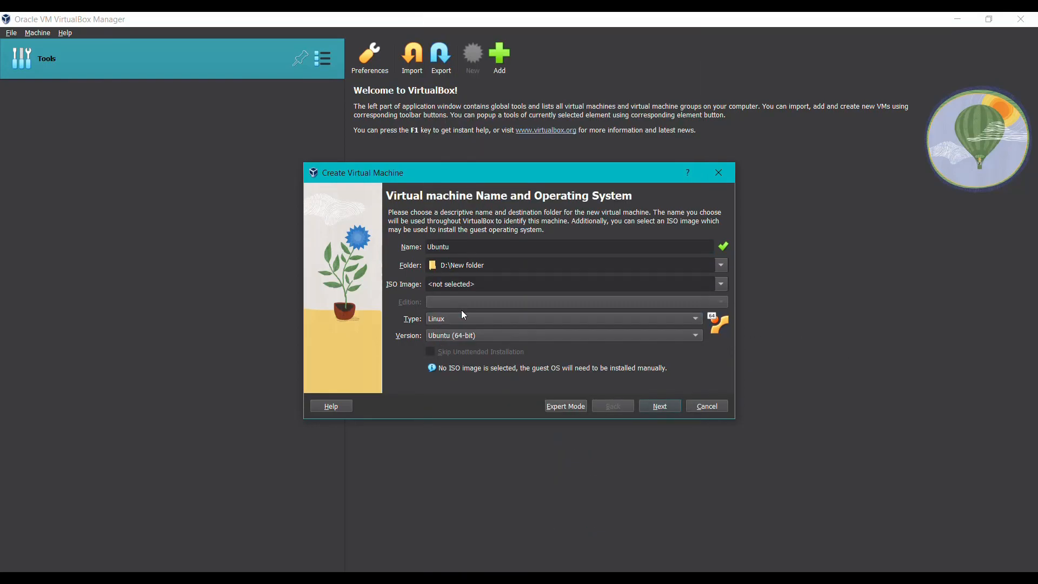
pyautogui.click(463, 316)
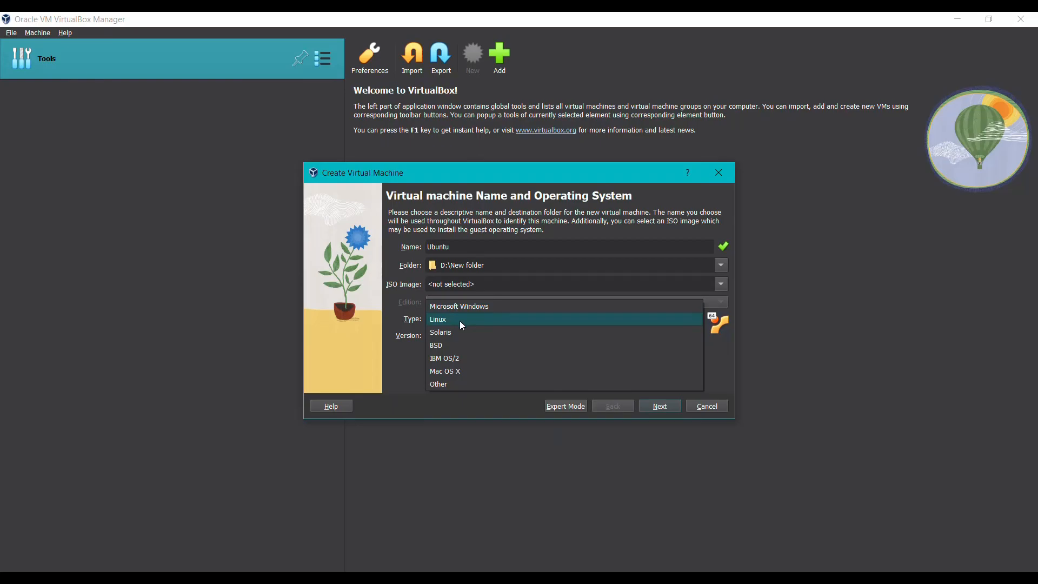
pyautogui.click(462, 324)
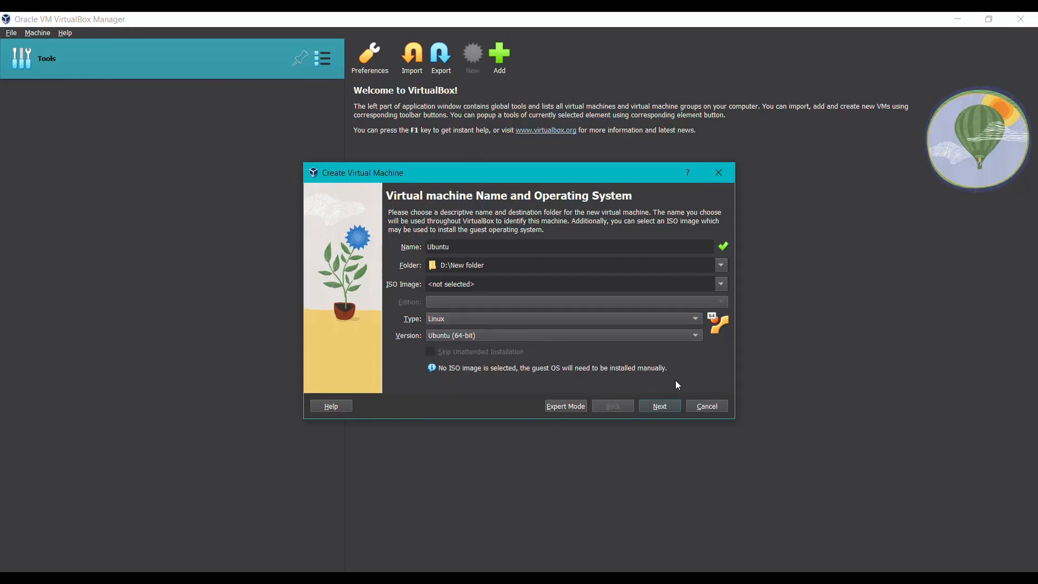
pyautogui.click(659, 408)
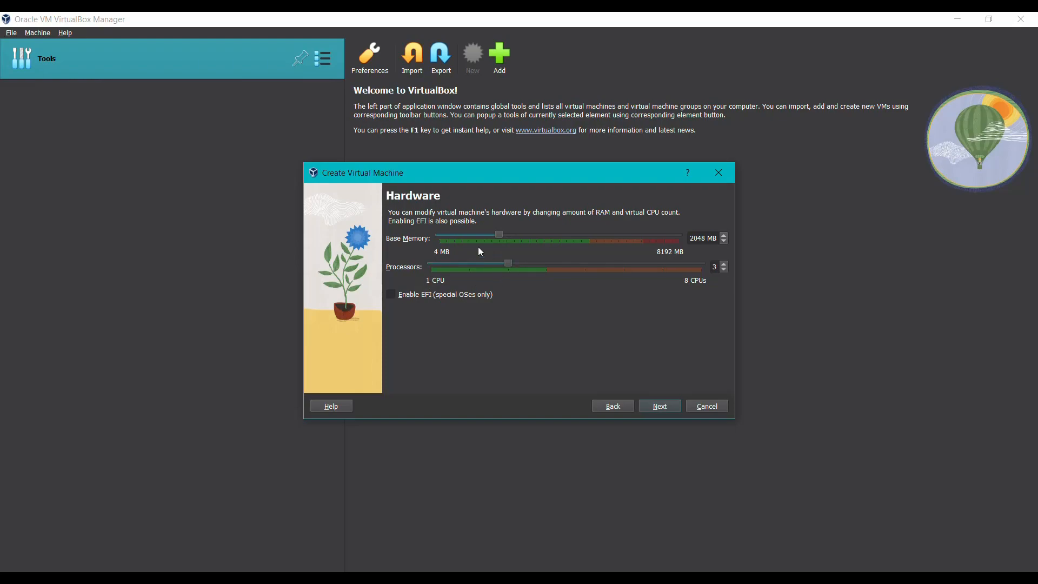
# - Keep 2048 MB and 3 CPUs, set a 23.88 GB virtual disk, and finish creating the VM
pyautogui.click(660, 406)
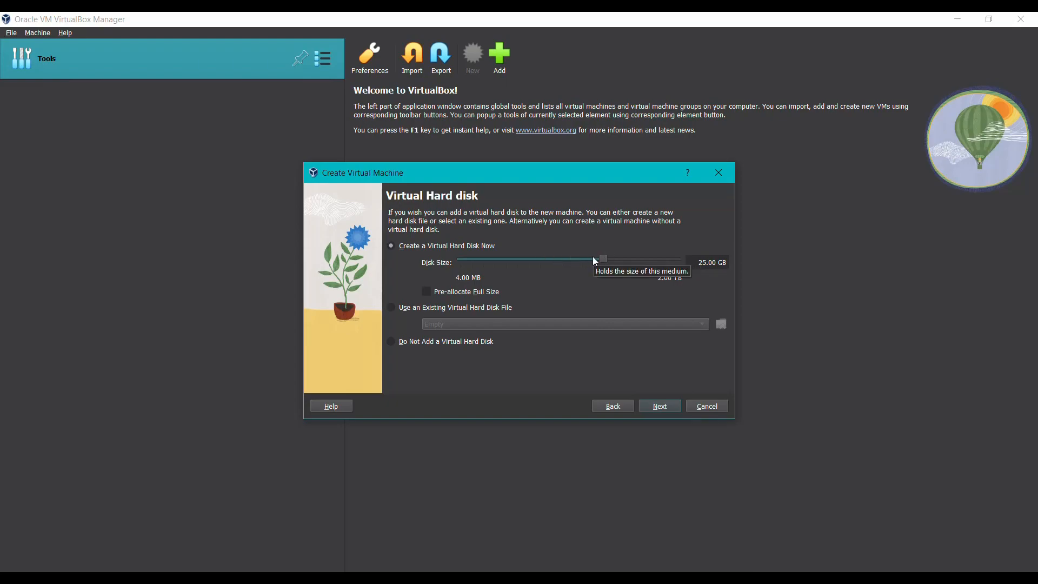
pyautogui.moveTo(601, 262)
pyautogui.mouseDown()
pyautogui.moveTo(624, 262)
pyautogui.moveTo(602, 258)
pyautogui.mouseUp()
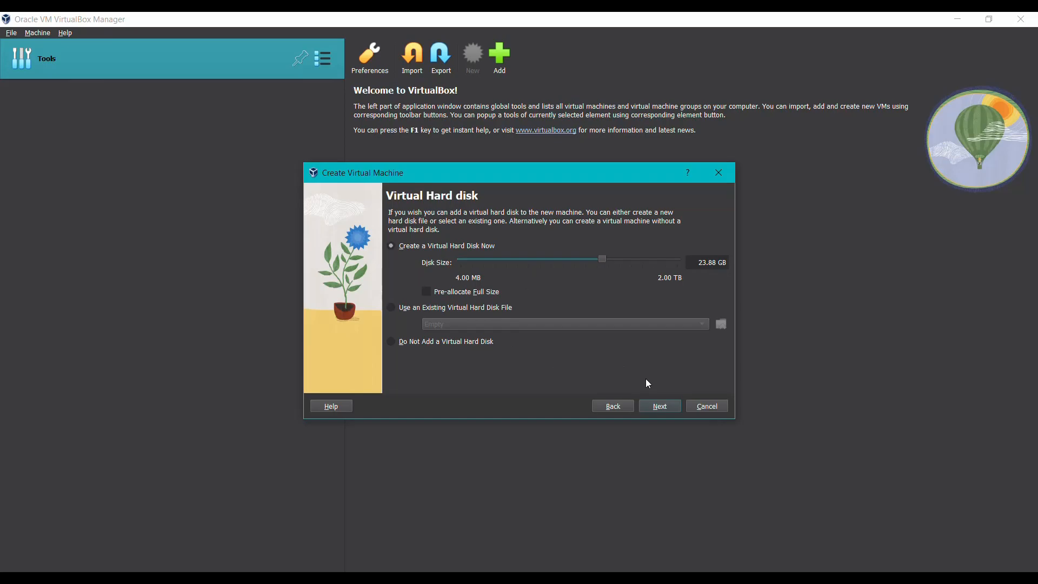
pyautogui.click(661, 407)
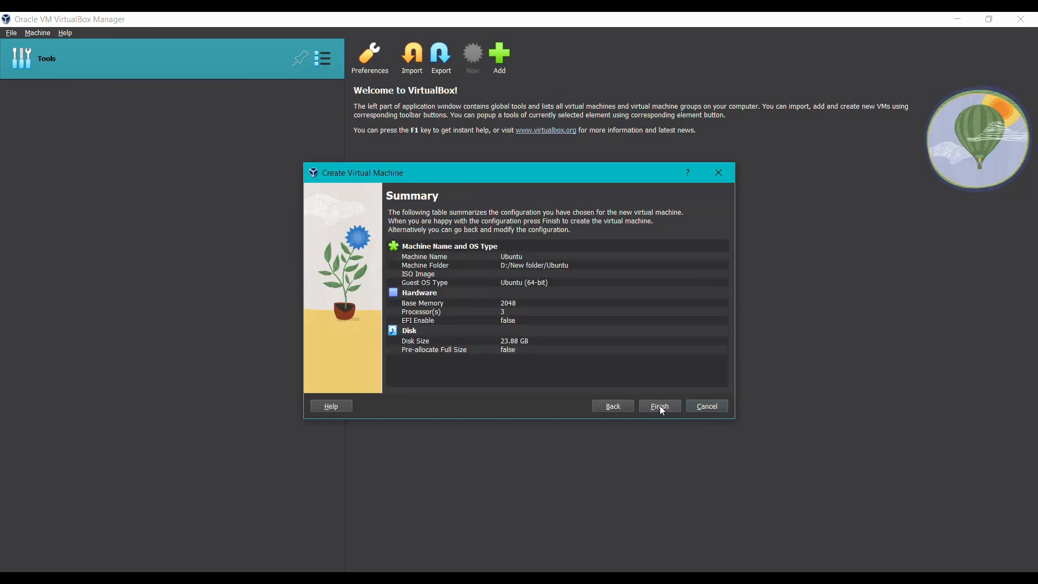
pyautogui.click(660, 406)
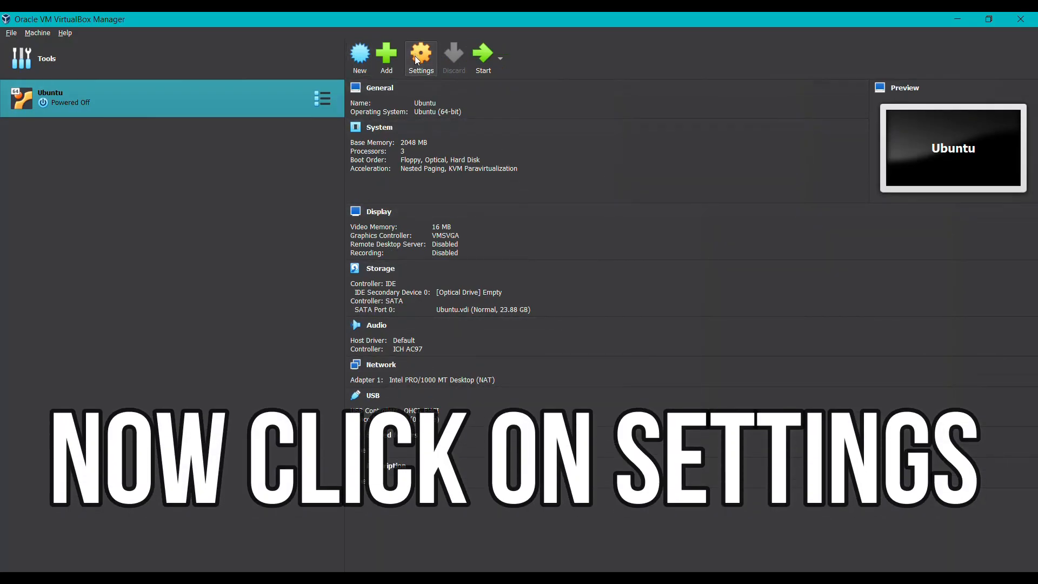
# - Insert ubuntu-22.04.2-desktop-amd64.iso into the Ubuntu VM's empty optical drive in Storage settings
pyautogui.click(416, 60)
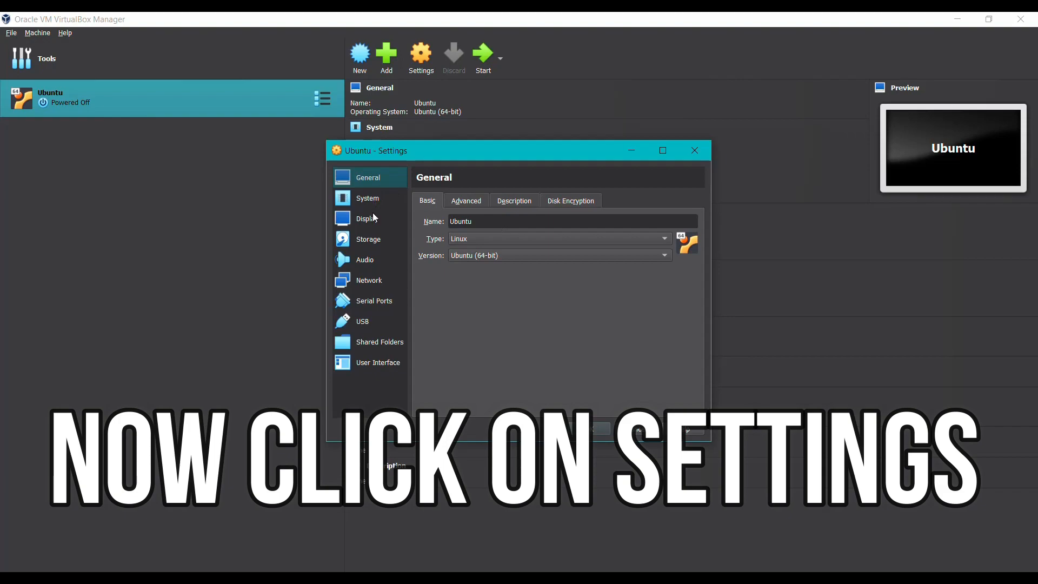
pyautogui.click(371, 240)
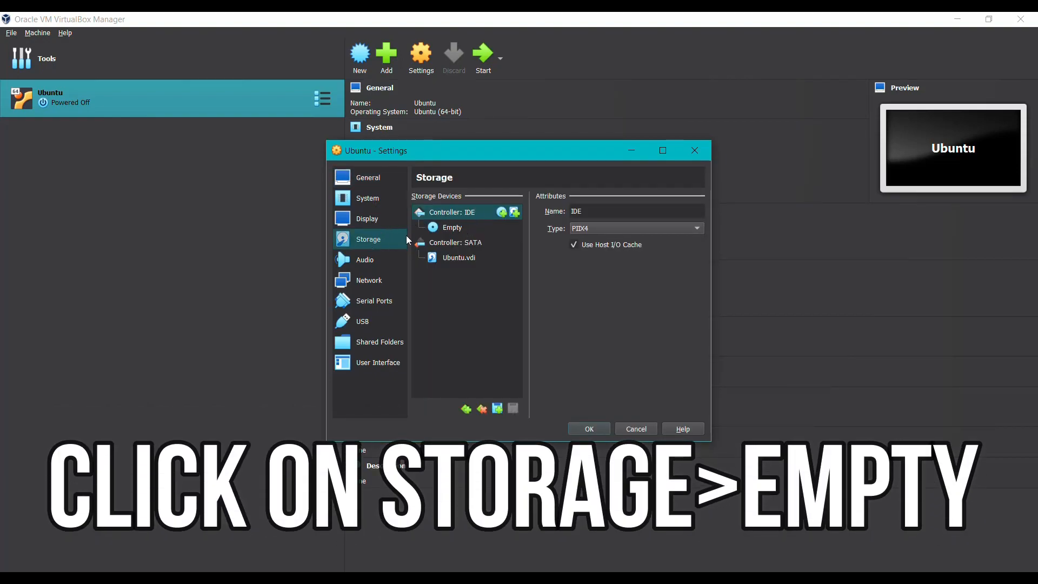
pyautogui.click(453, 229)
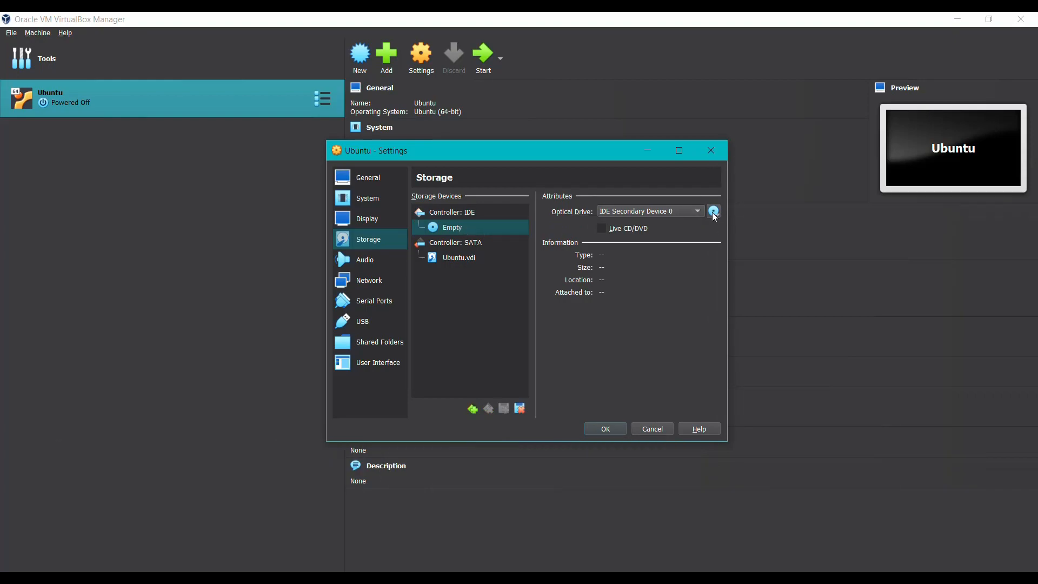
pyautogui.click(715, 214)
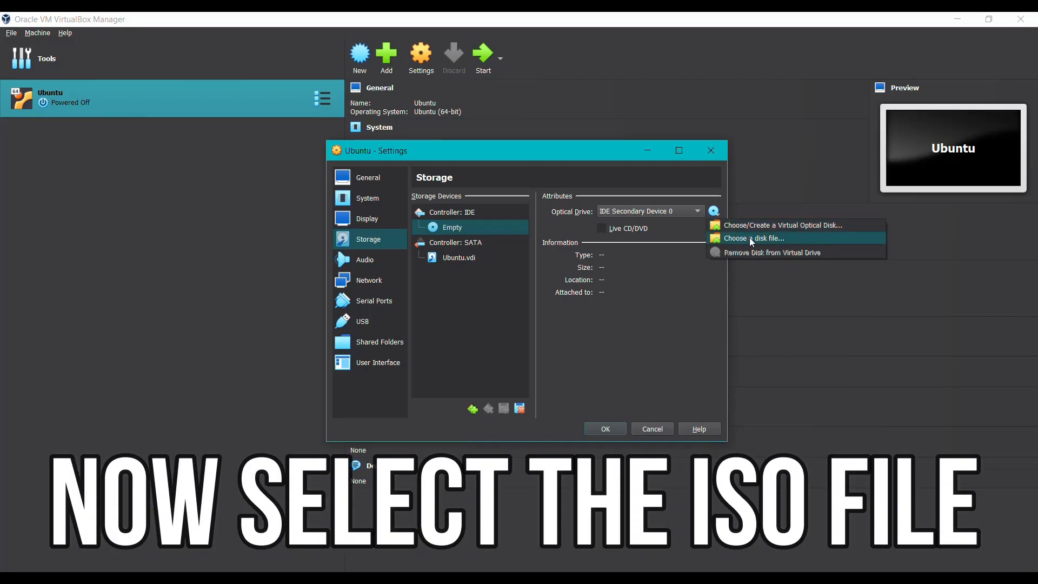
pyautogui.click(738, 240)
pyautogui.click(492, 295)
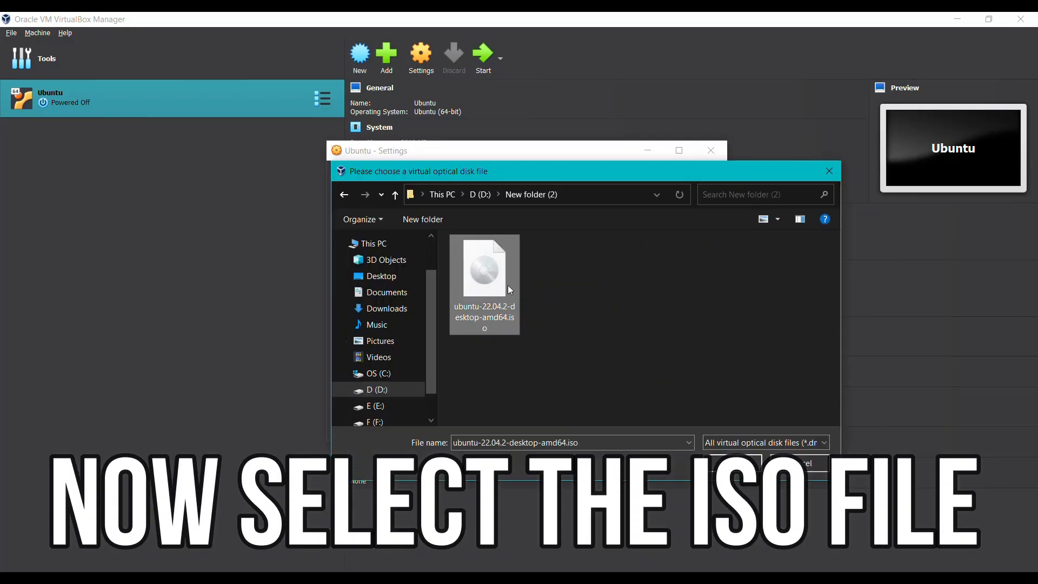
pyautogui.click(739, 465)
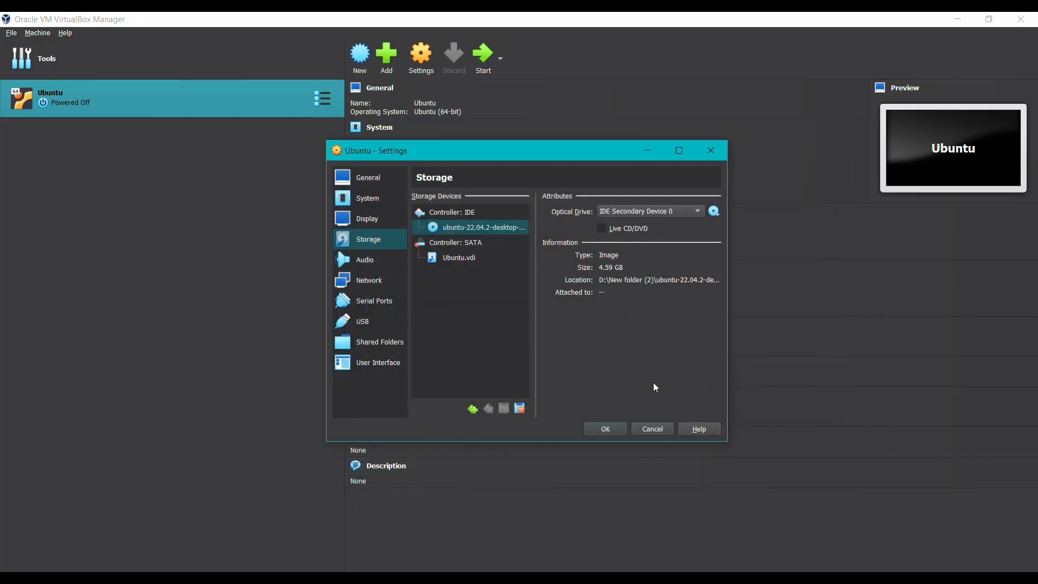
# - Save the settings, boot the VM into Try or Install Ubuntu, and maximize its window
pyautogui.click(618, 430)
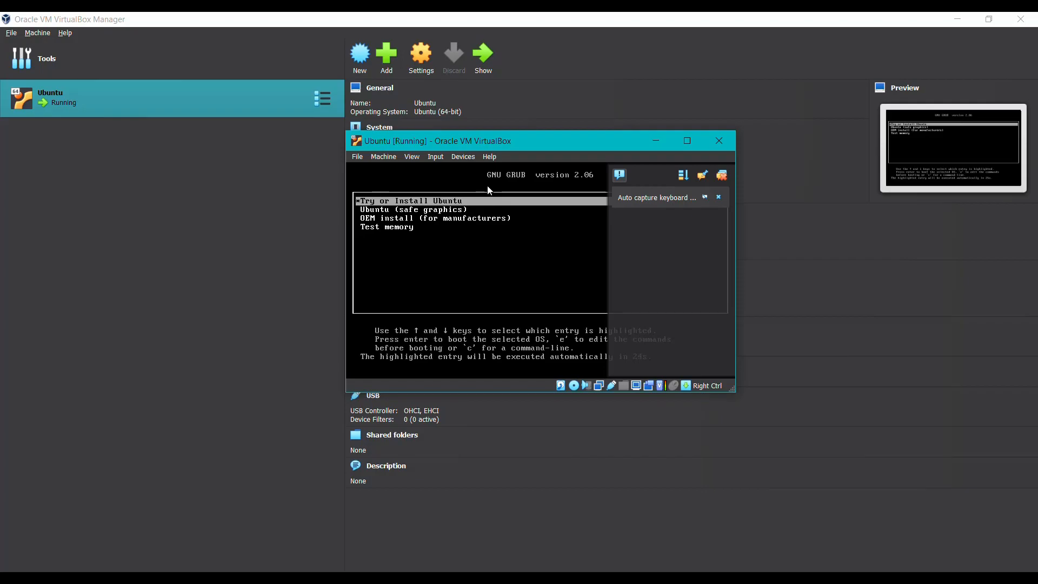
pyautogui.press('Return')
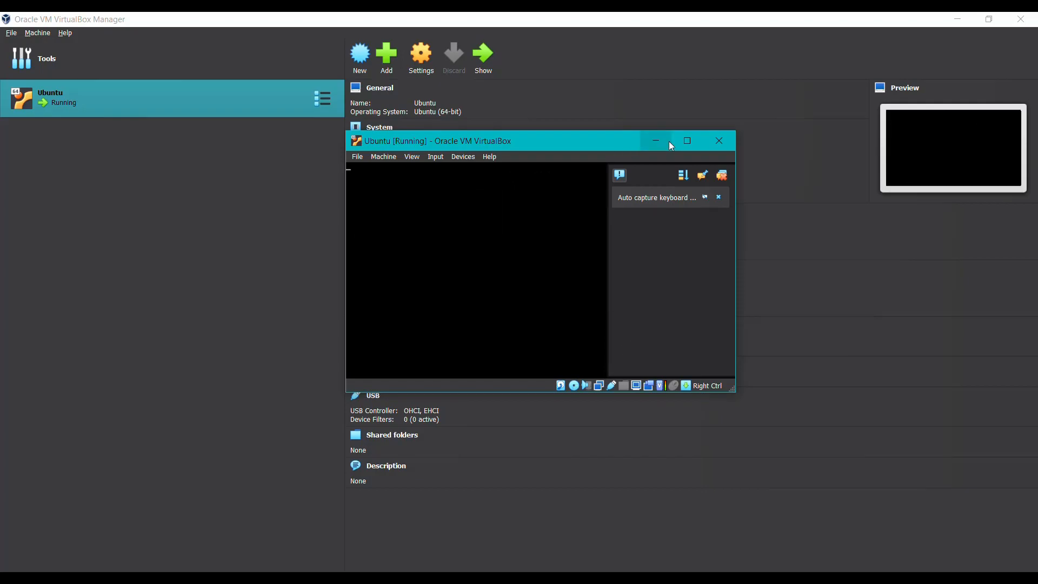
pyautogui.click(676, 141)
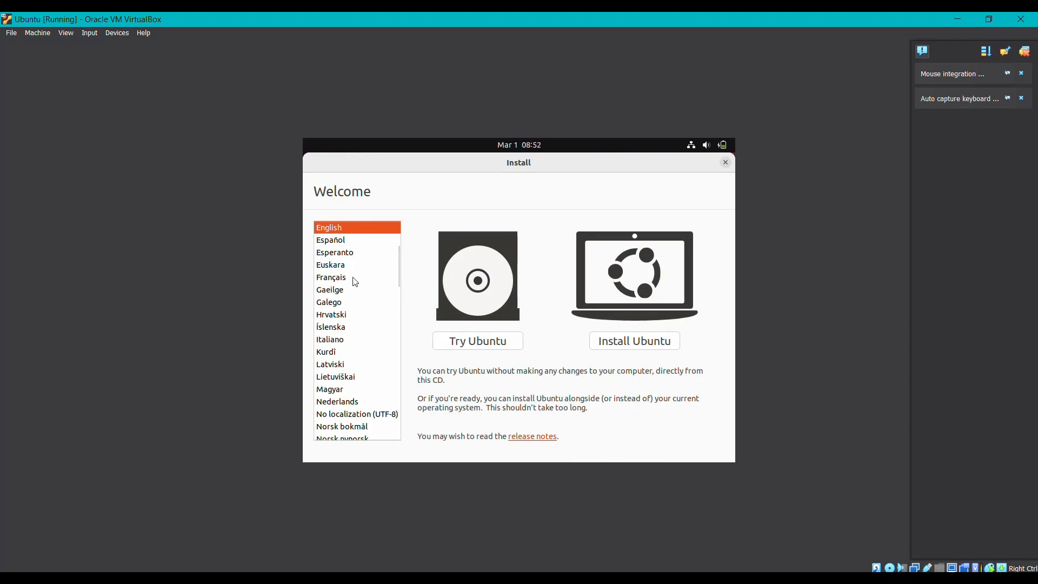
# - Choose Install Ubuntu and keep the English (US) keyboard layout
pyautogui.scroll(3, 355, 278)
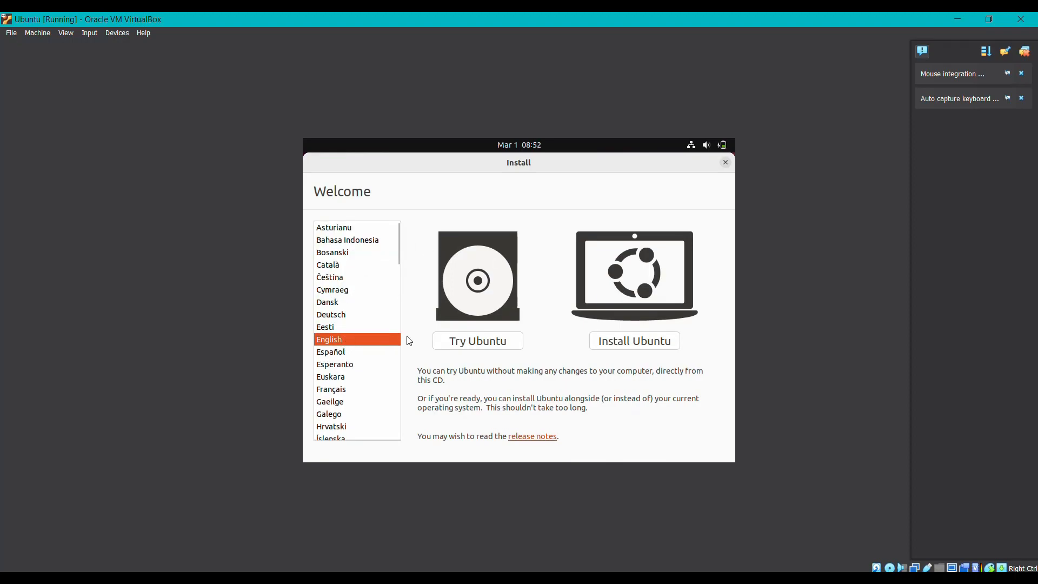
pyautogui.click(637, 345)
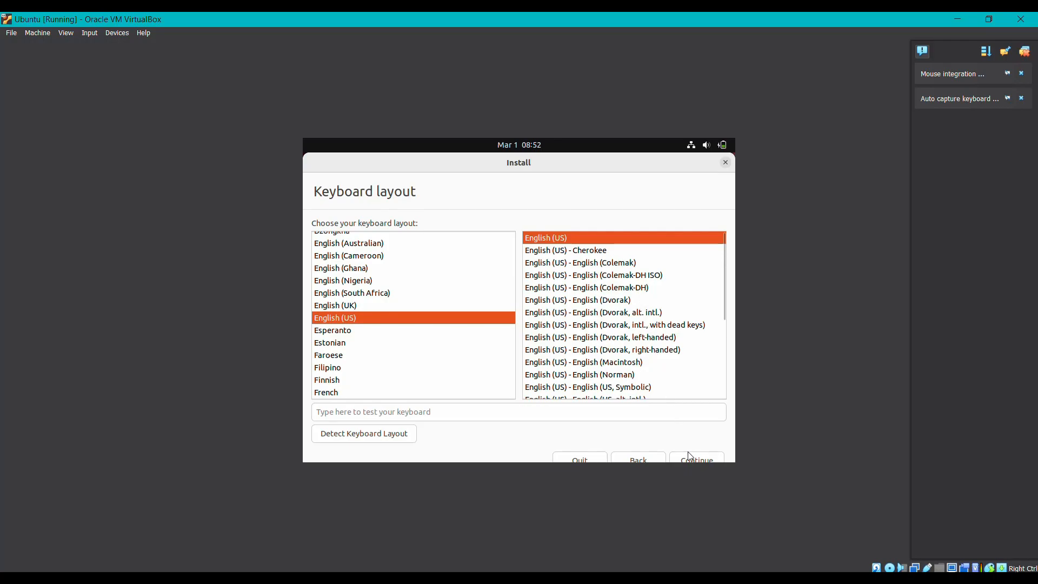
pyautogui.click(708, 457)
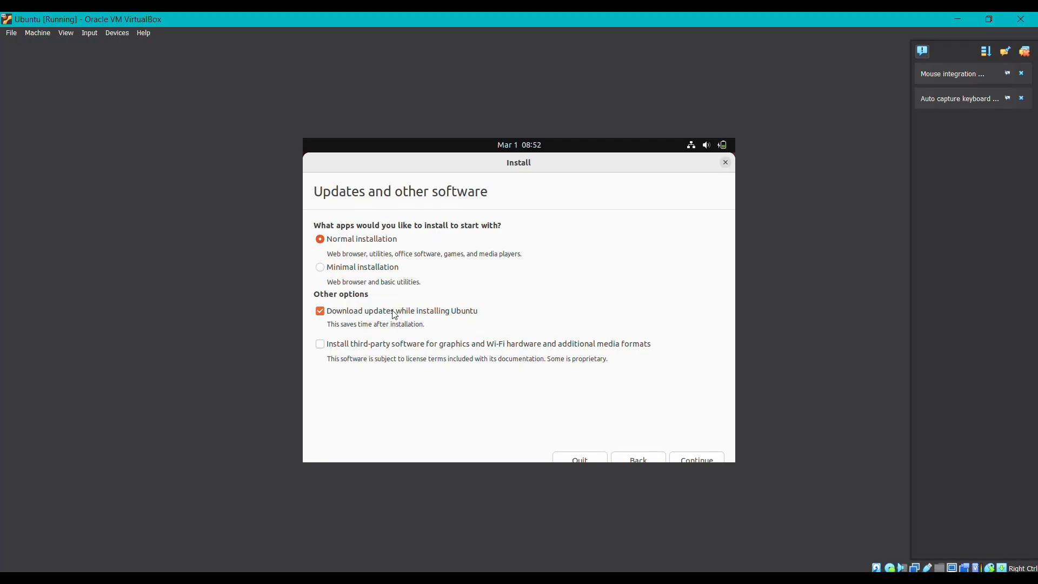
# - Accept Normal installation, then confirm erasing the disk and writing the partition changes
pyautogui.click(698, 460)
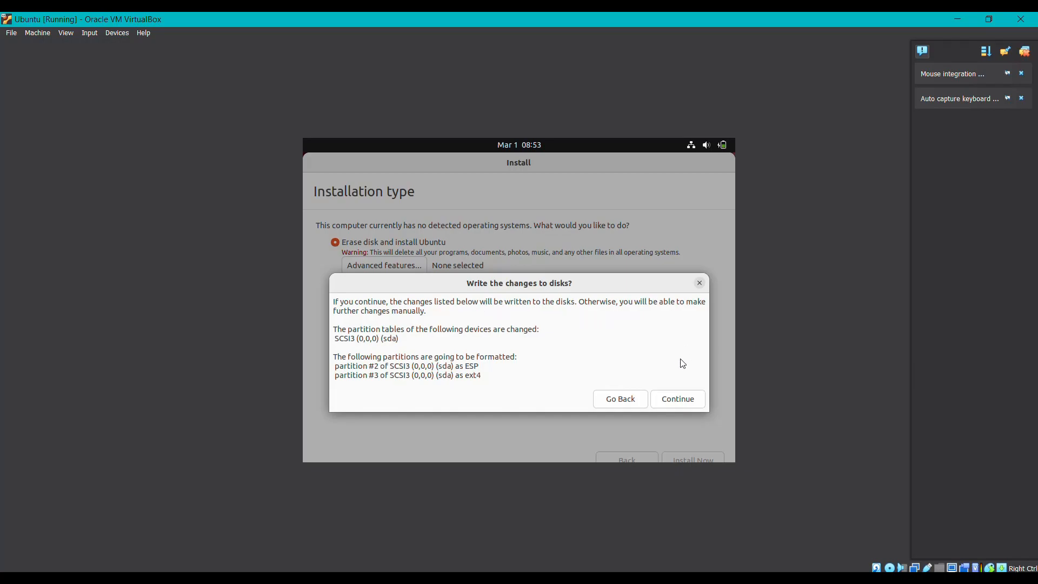
pyautogui.click(684, 399)
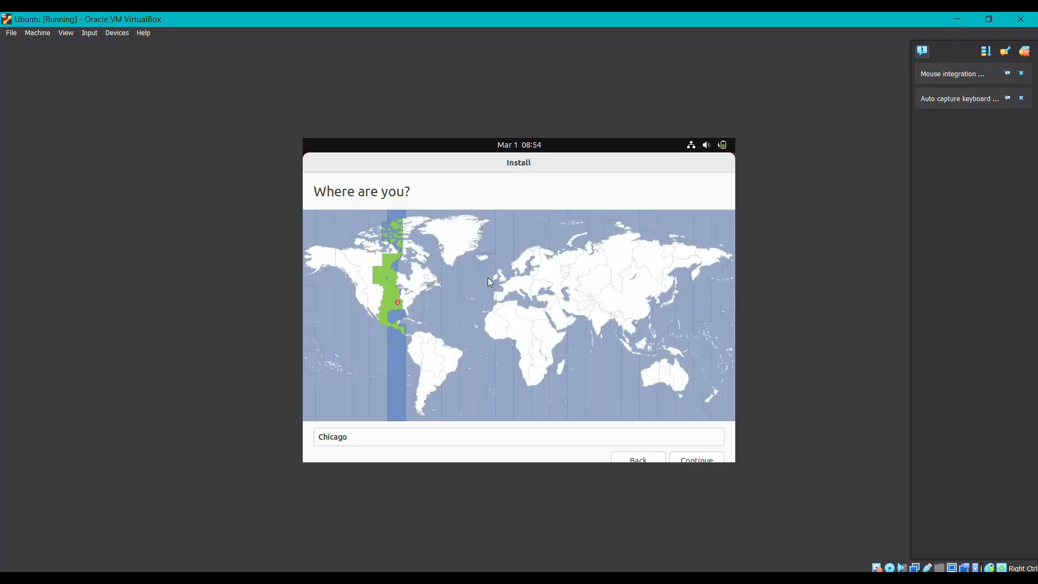
# - Confirm Chicago as the location and enter your name on the account page
pyautogui.click(697, 460)
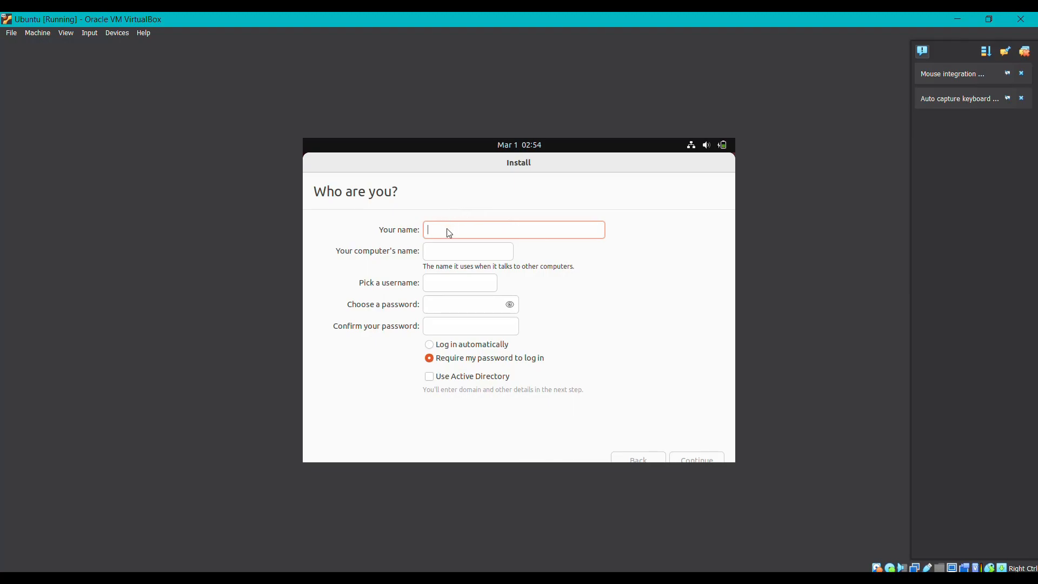
pyautogui.write('abc')
pyautogui.click(452, 306)
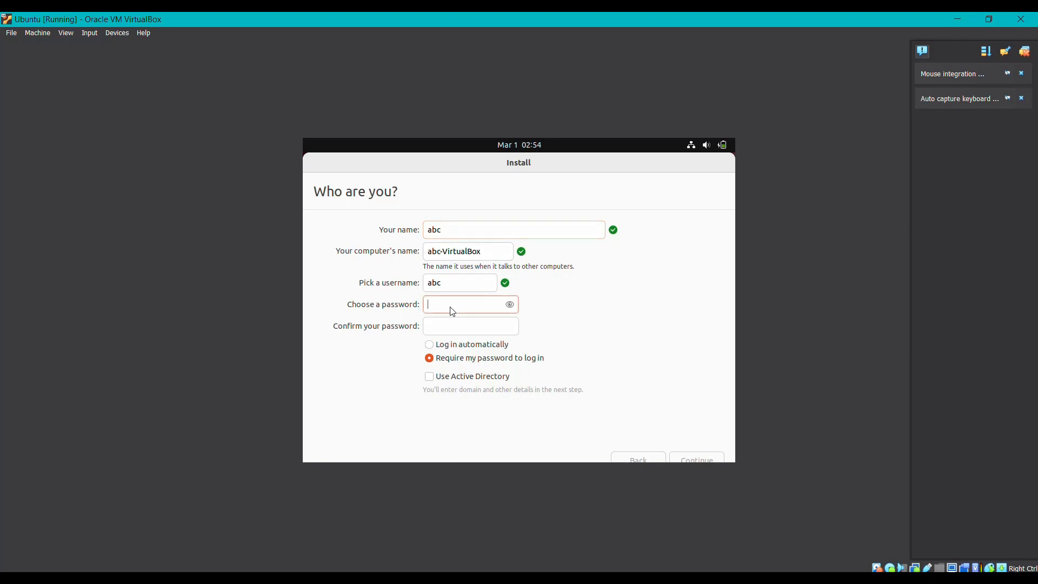
# - Enter and confirm the account password, and require the password to log in
pyautogui.write('abcdef')
pyautogui.click(510, 305)
pyautogui.click(460, 328)
pyautogui.write('123456')
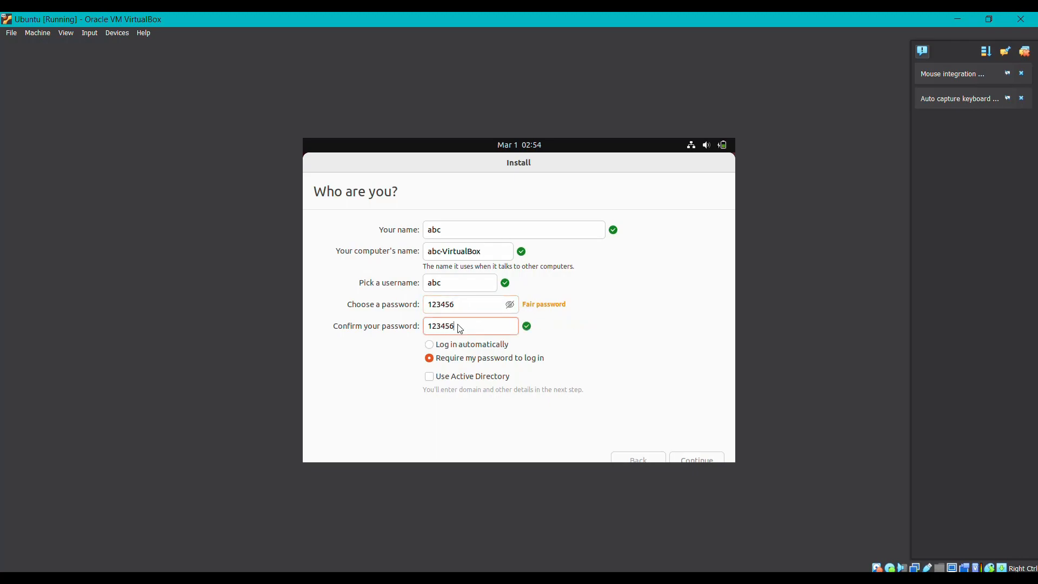
pyautogui.click(457, 349)
pyautogui.click(530, 362)
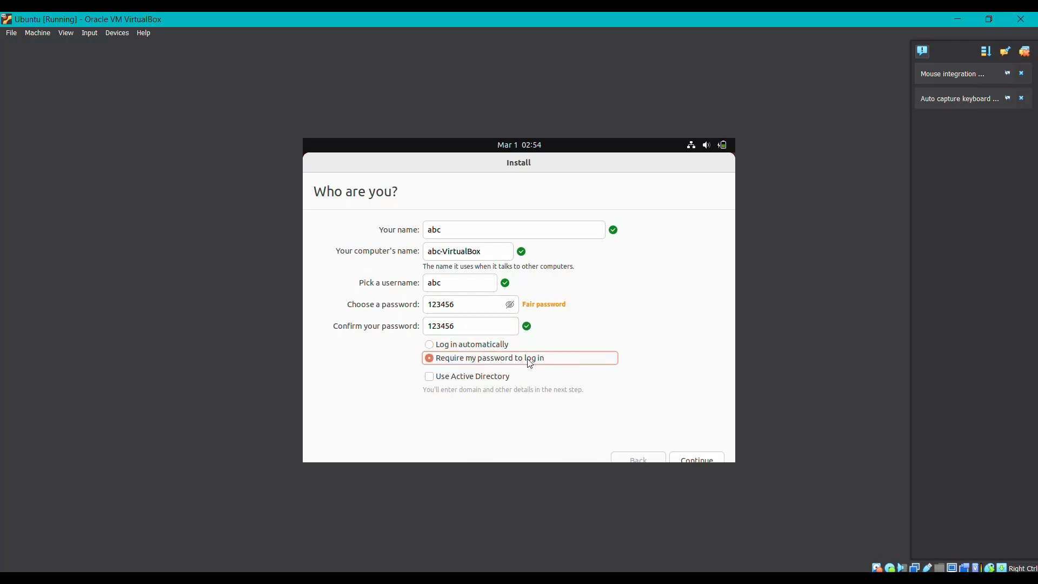
# - Submit the account details to start installing and page through the slideshow
pyautogui.click(702, 456)
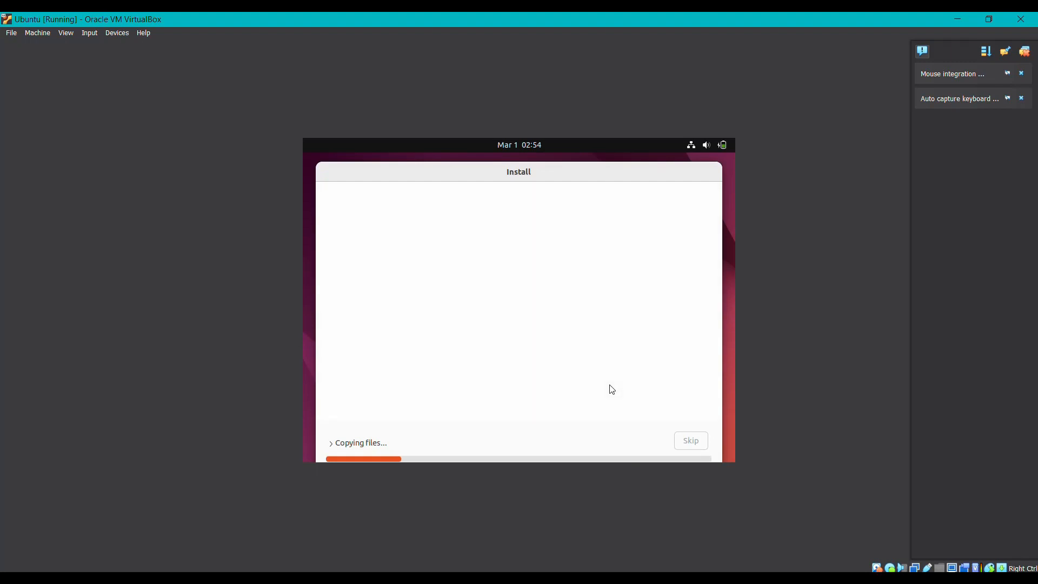
pyautogui.click(714, 325)
pyautogui.click(714, 326)
pyautogui.click(714, 326)
pyautogui.click(713, 326)
pyautogui.click(714, 326)
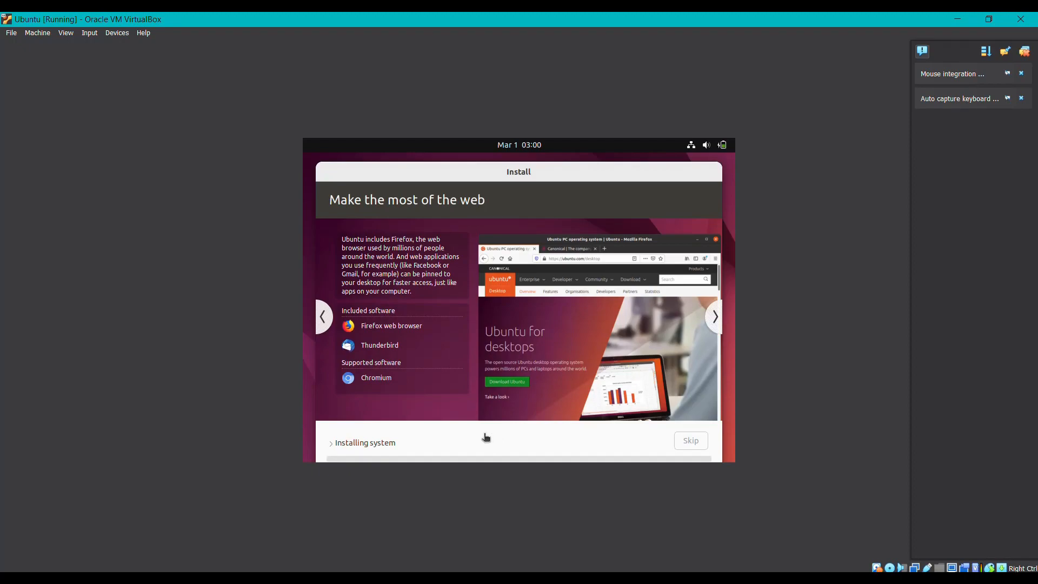
# - Toggle the installation log details, then restart the VM once installation completes
pyautogui.click(372, 440)
pyautogui.click(334, 437)
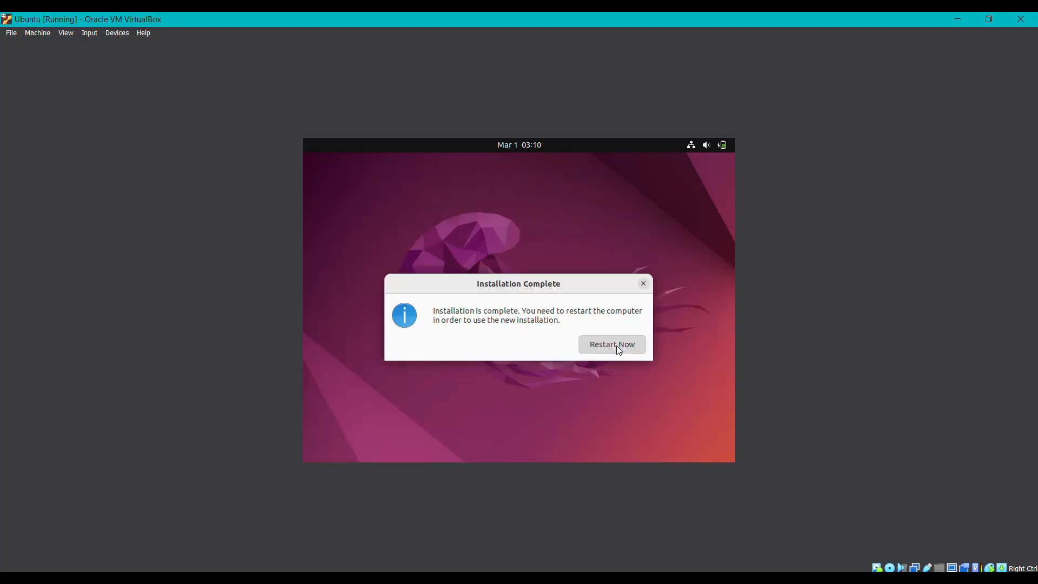
pyautogui.click(613, 344)
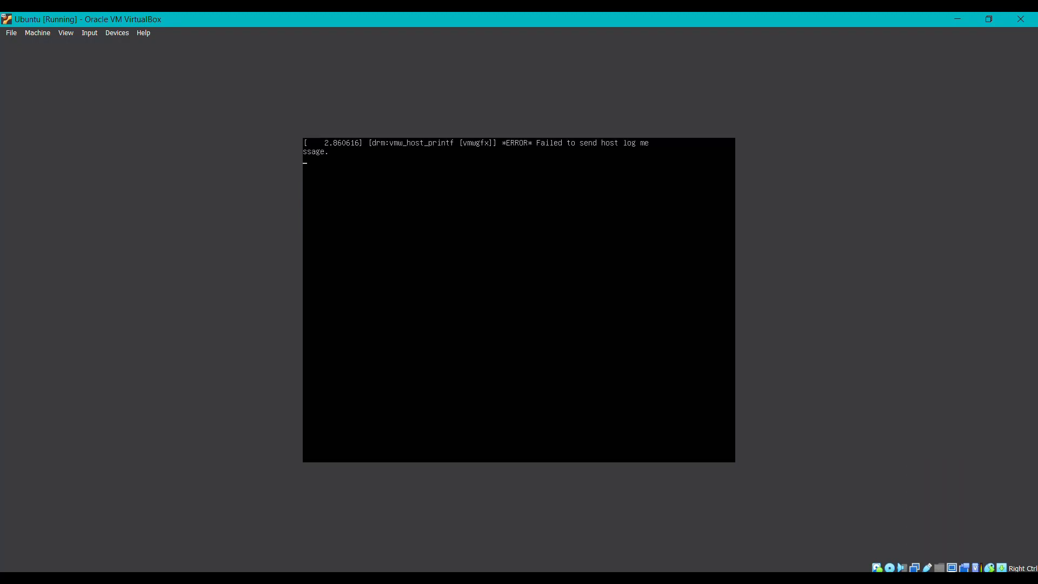
# - Confirm medium removal to reboot, then log in to the user account with its password
pyautogui.press('Return')
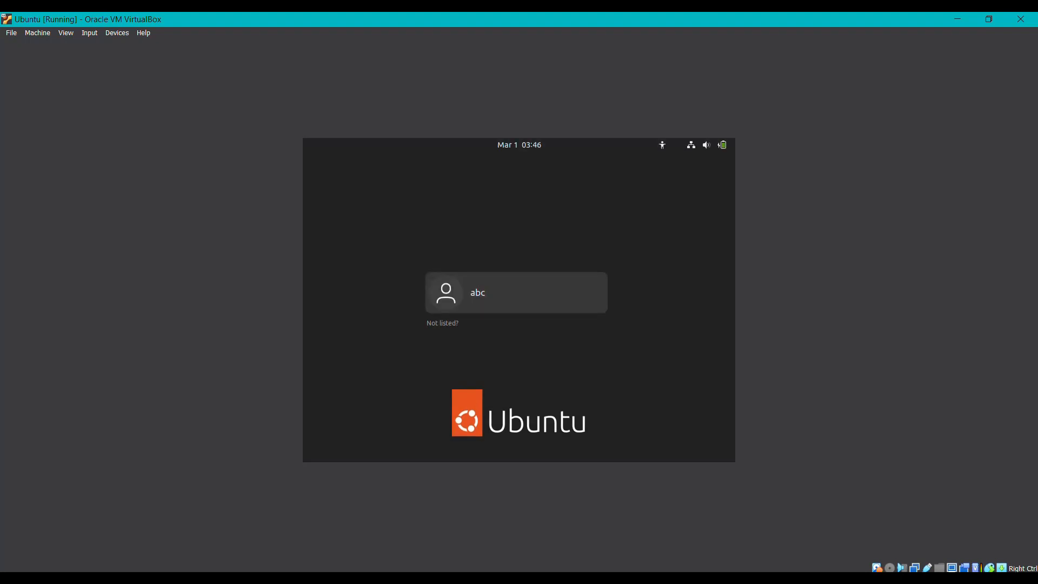
pyautogui.press('Return')
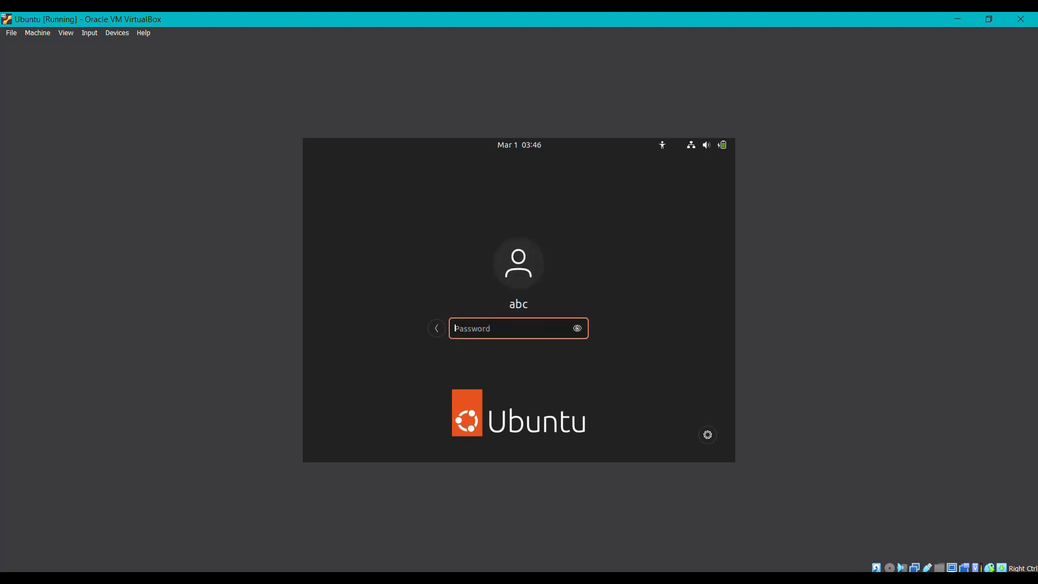
pyautogui.write('123456')
pyautogui.press('Return')
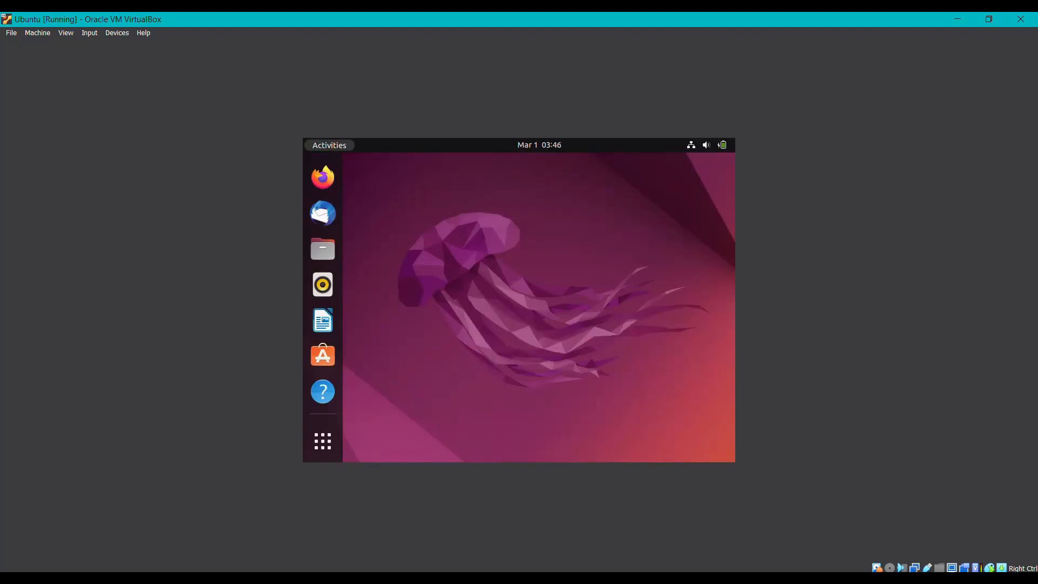
# - Put the VM in full-screen mode and set the Ubuntu display resolution to 1920 × 1080 (16:9), keeping the changes
pyautogui.click(66, 32)
pyautogui.click(94, 43)
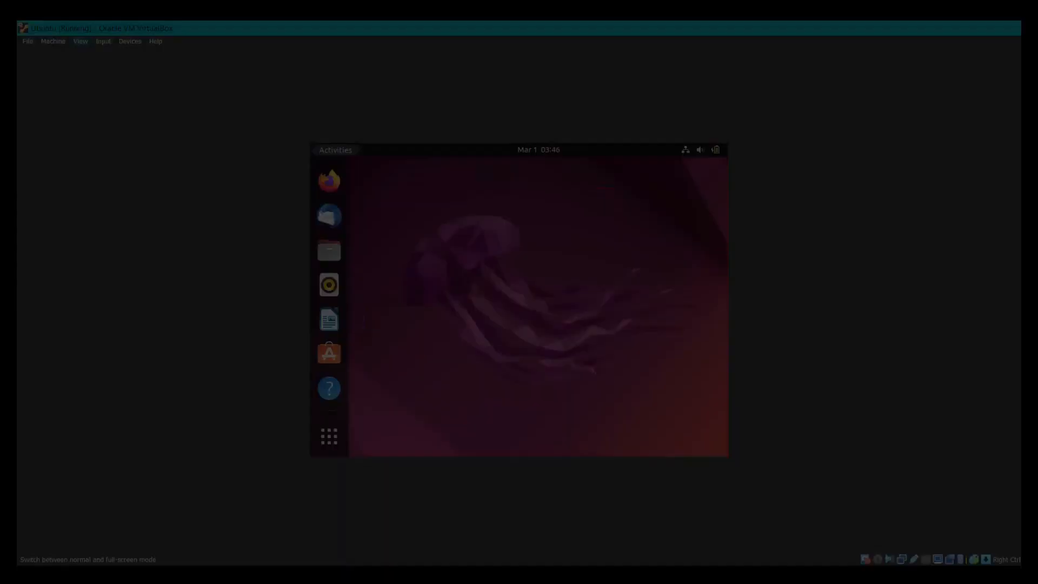
pyautogui.rightClick(590, 230)
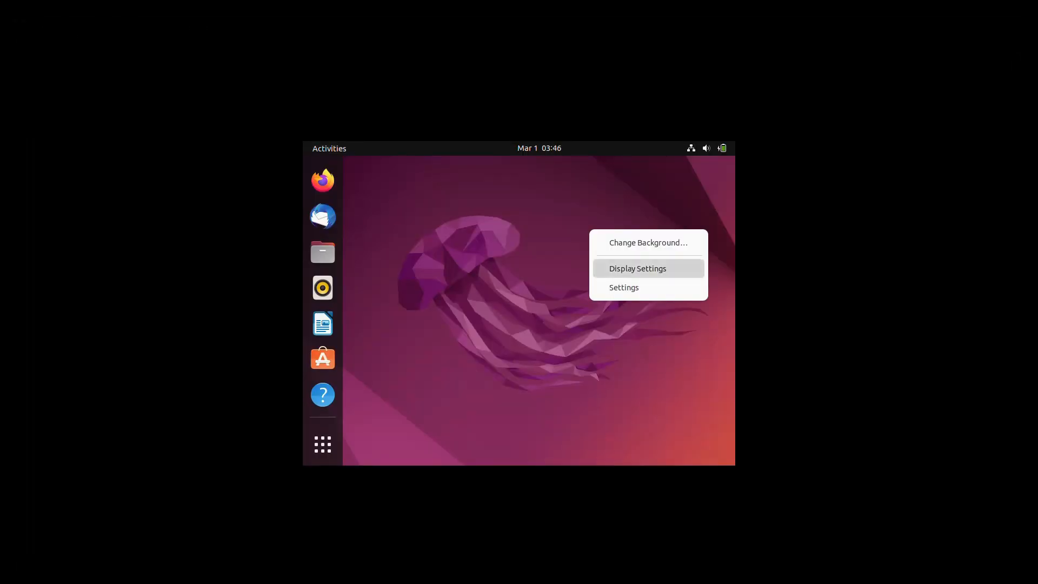
pyautogui.click(638, 268)
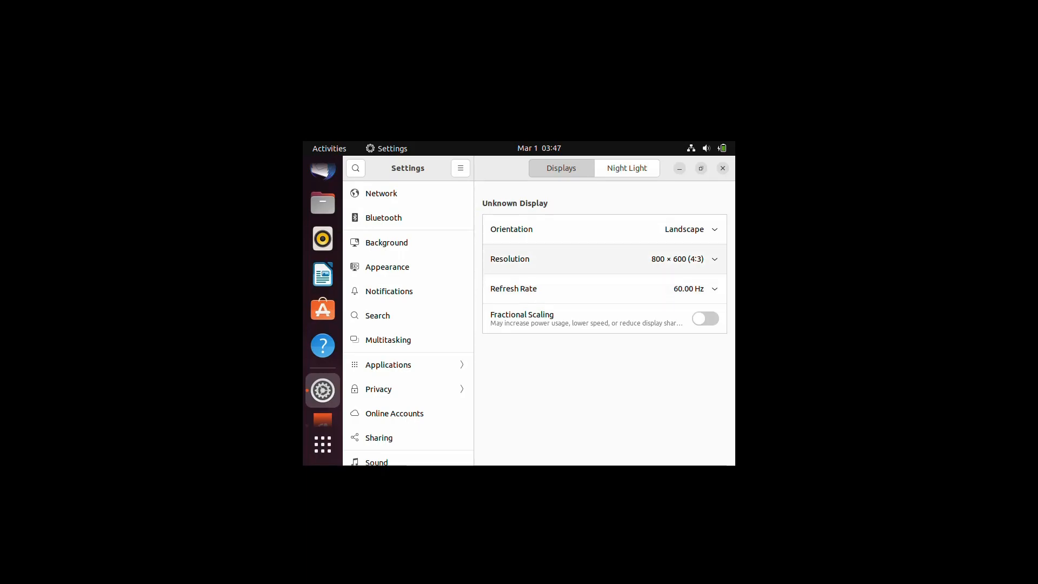
pyautogui.click(678, 259)
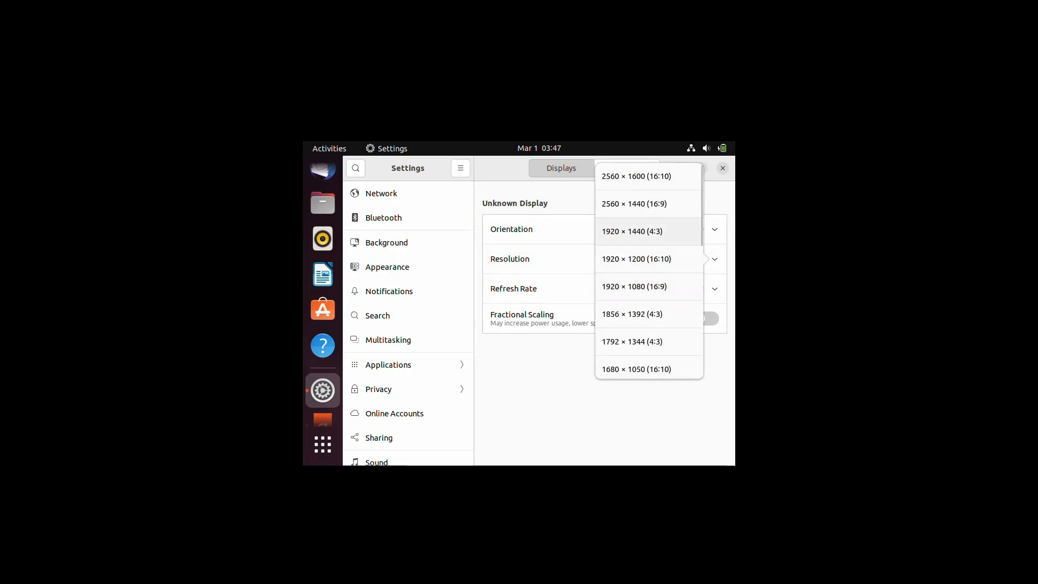
pyautogui.scroll(-10, 649, 286)
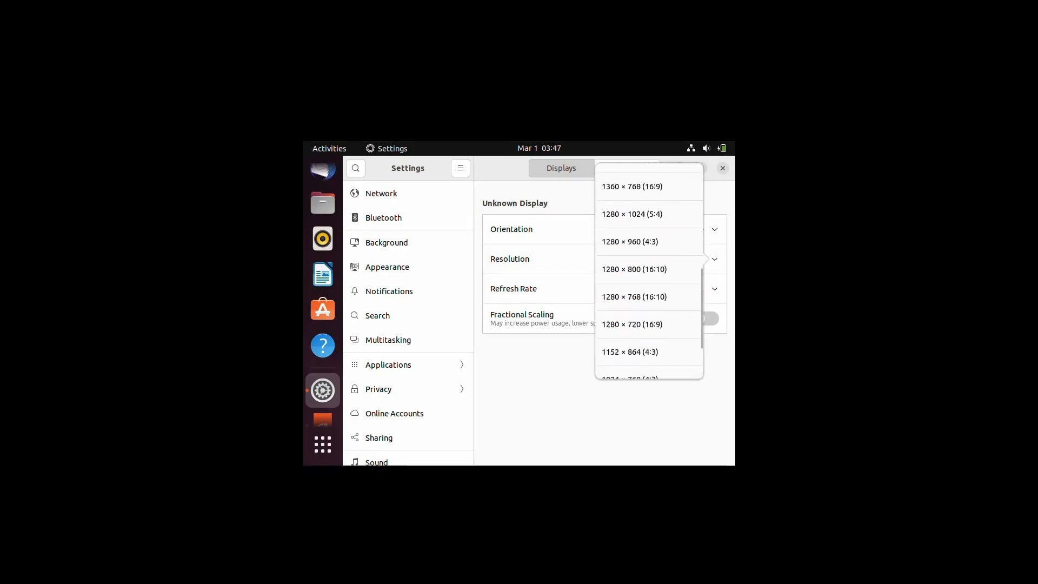
pyautogui.scroll(10, 649, 270)
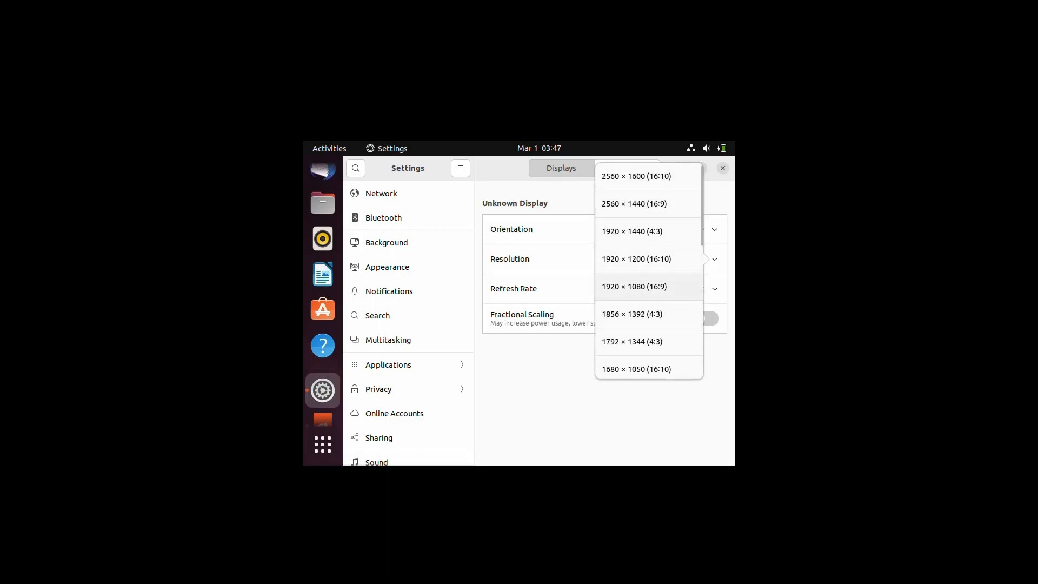
pyautogui.click(644, 287)
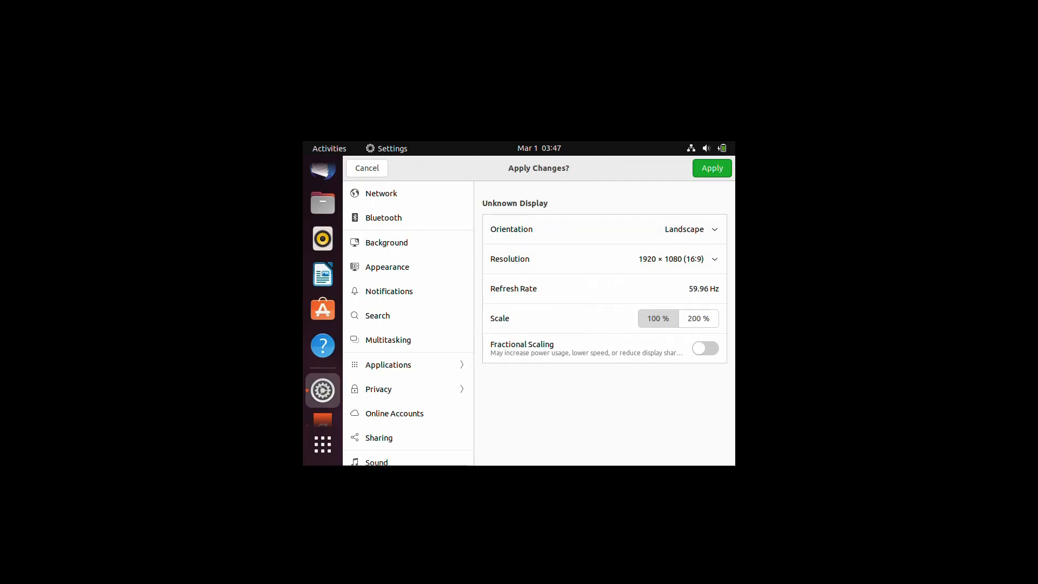
pyautogui.click(712, 168)
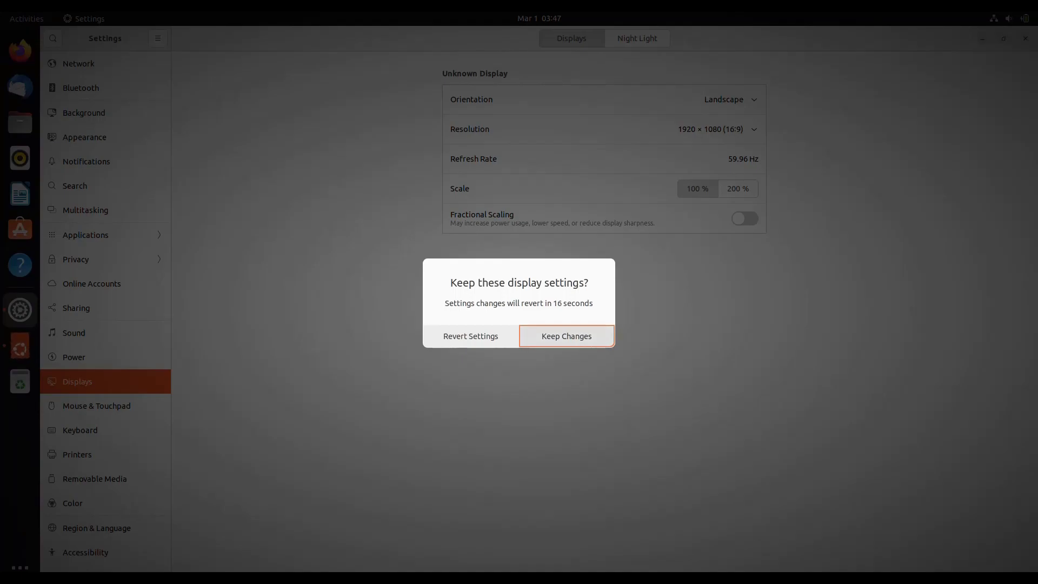
pyautogui.press('Return')
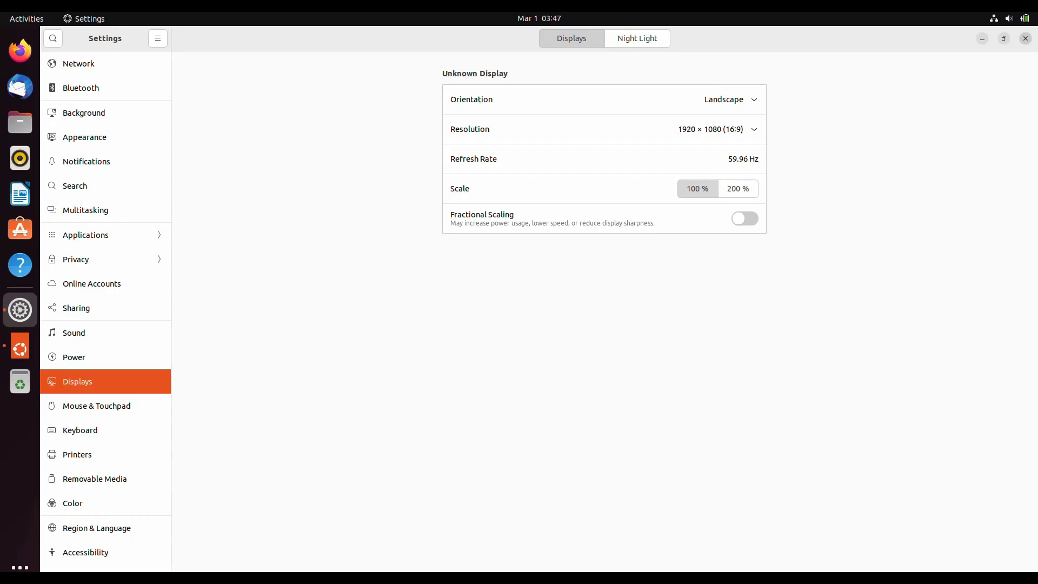
# - Close Settings and finish the welcome wizard, skipping Online Accounts and Ubuntu Pro and declining system info
pyautogui.click(1026, 38)
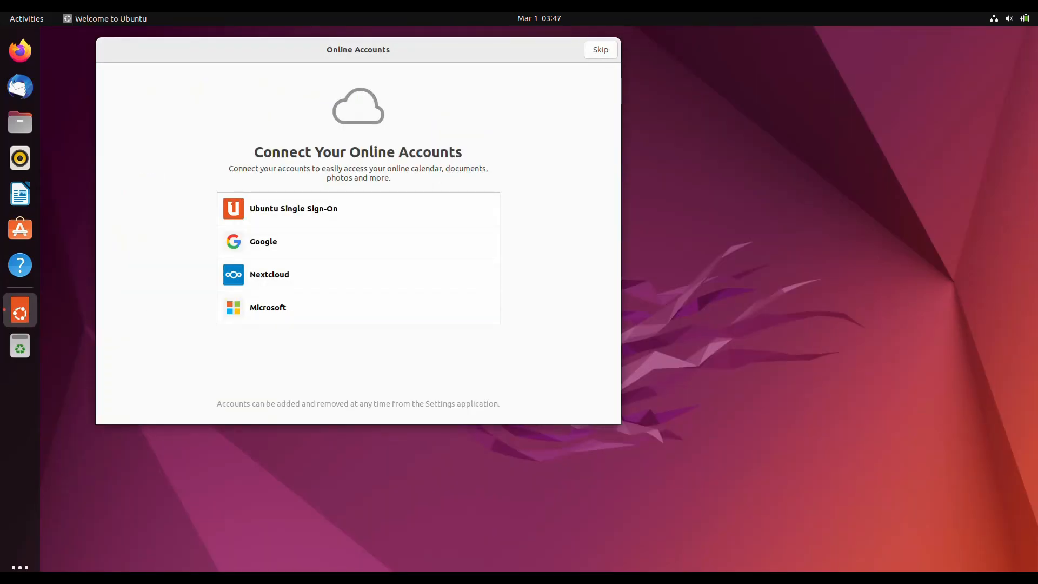
pyautogui.click(600, 49)
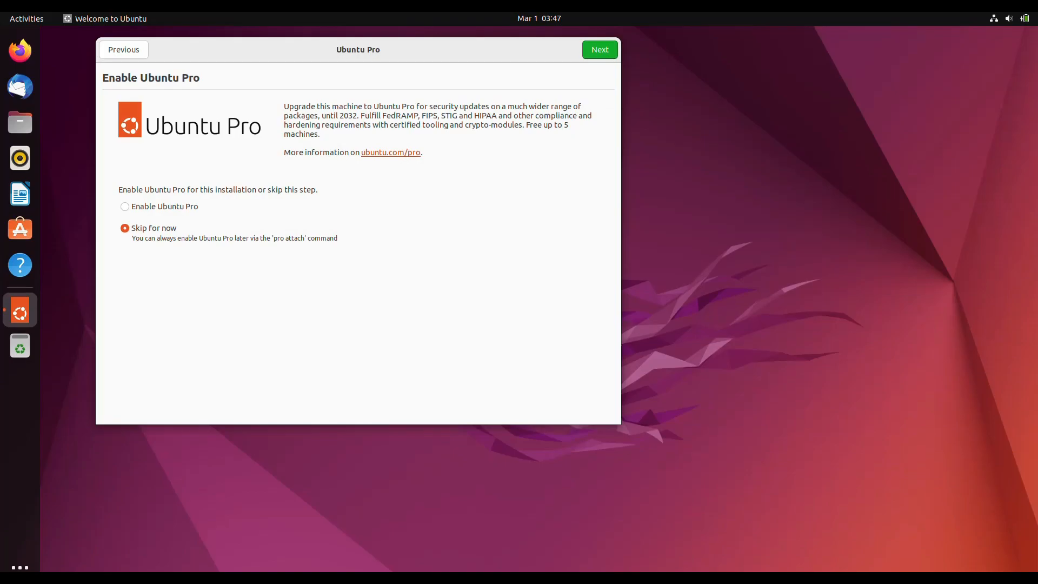
pyautogui.click(600, 49)
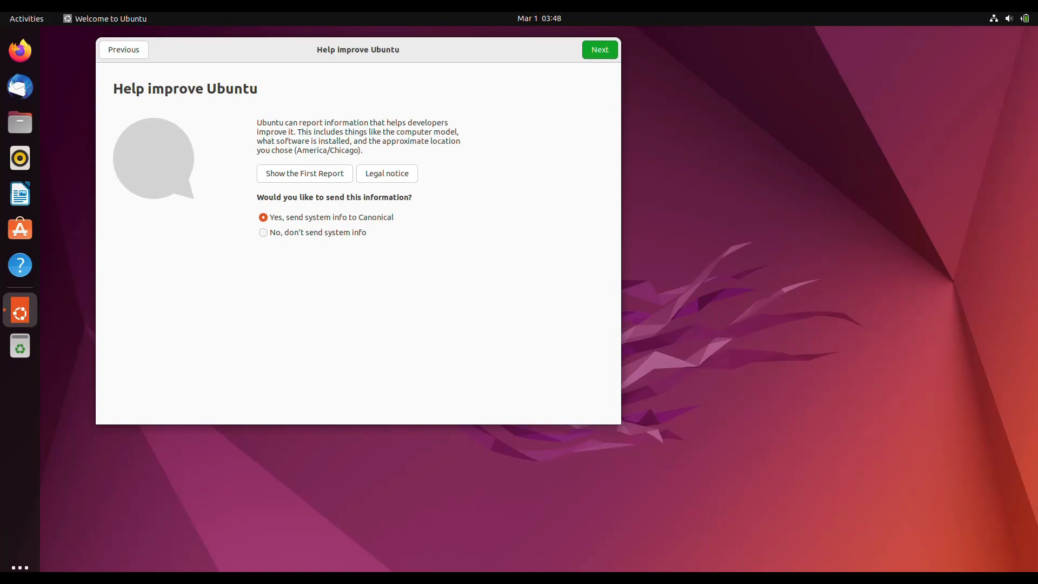
pyautogui.click(263, 233)
pyautogui.click(600, 50)
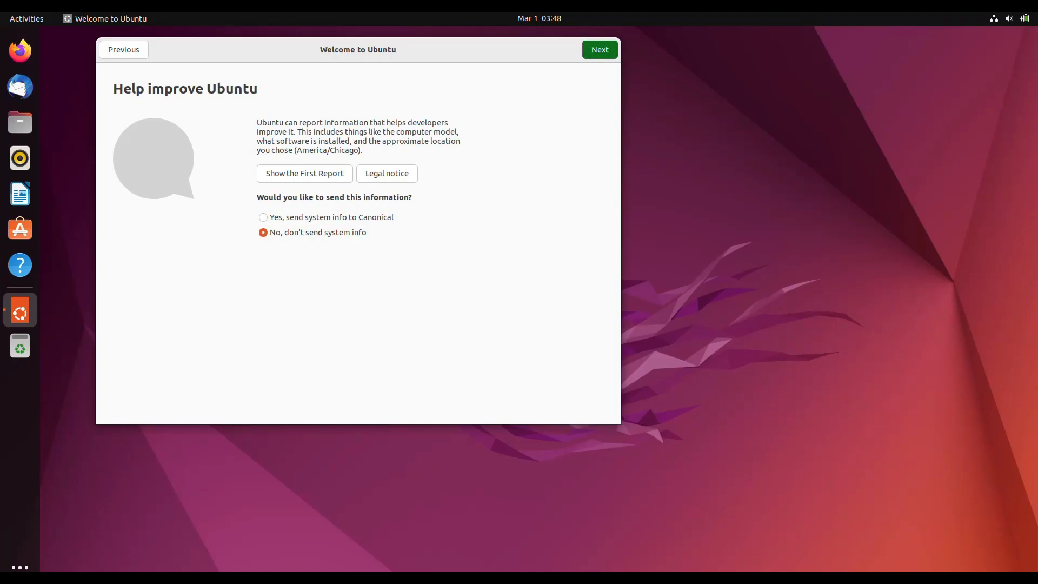
pyautogui.click(600, 50)
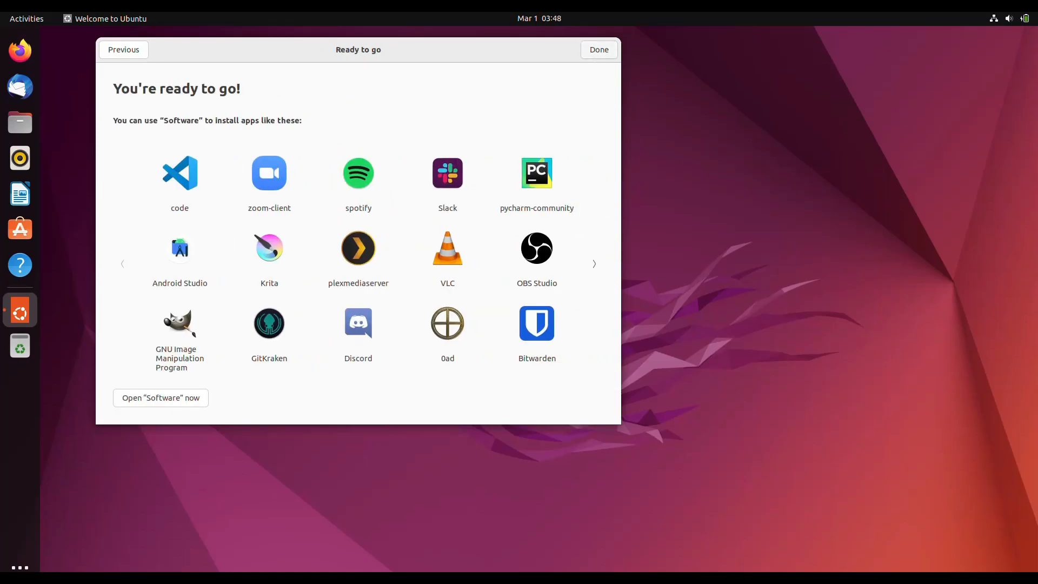
pyautogui.click(600, 50)
# - Open a terminal from the desktop, postpone the software updates, and close the terminal
pyautogui.rightClick(478, 133)
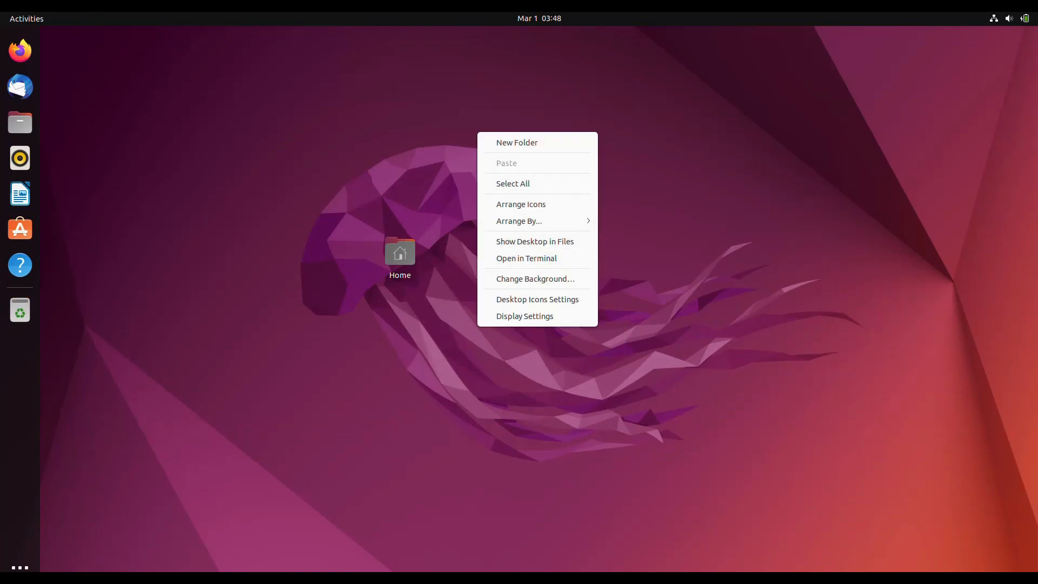
pyautogui.click(526, 259)
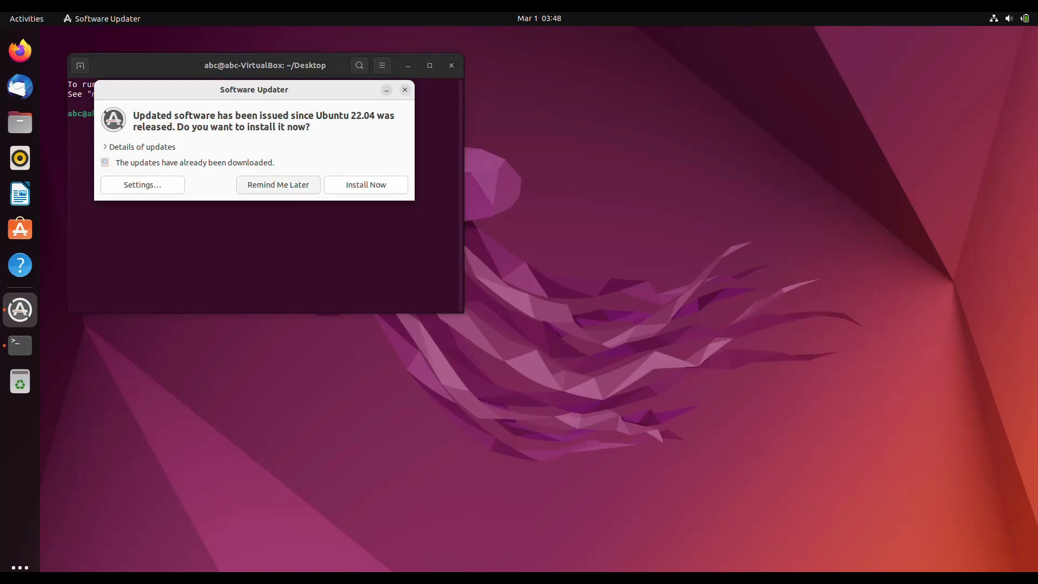
pyautogui.click(278, 185)
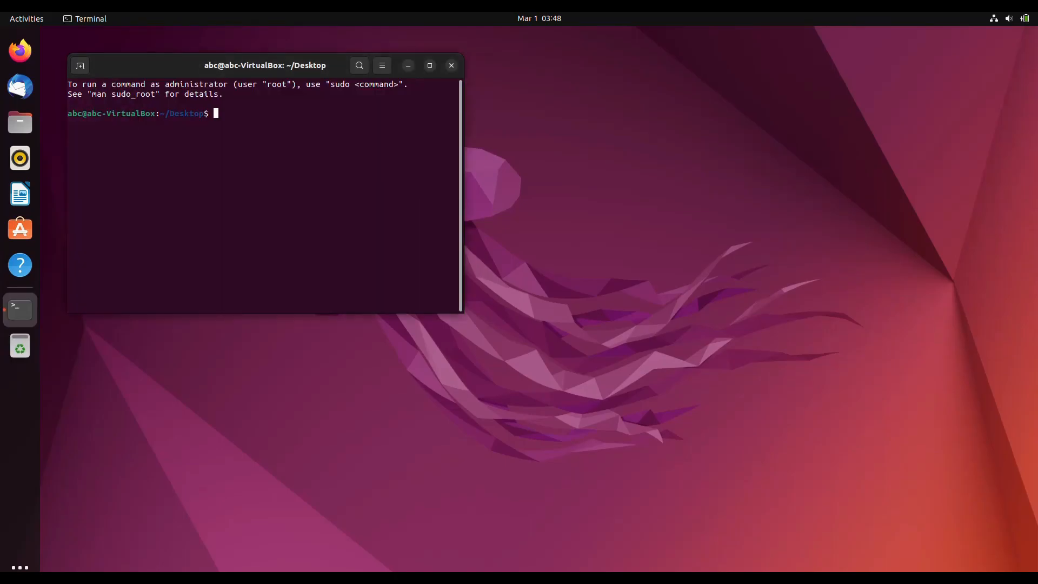
pyautogui.click(452, 66)
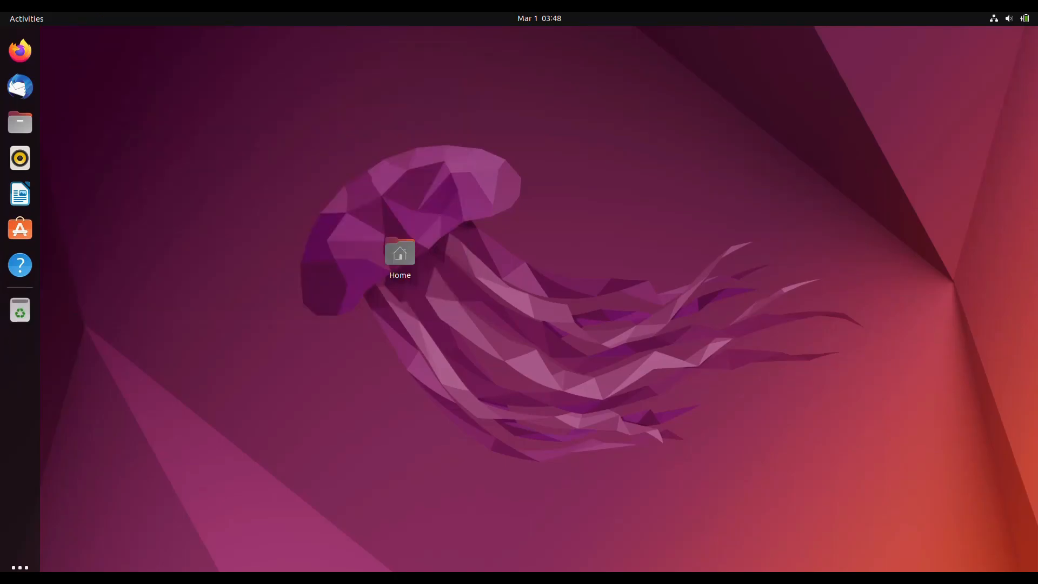
# - Launch Terminal from Show Applications, close it, and start Ubuntu Software
pyautogui.click(20, 568)
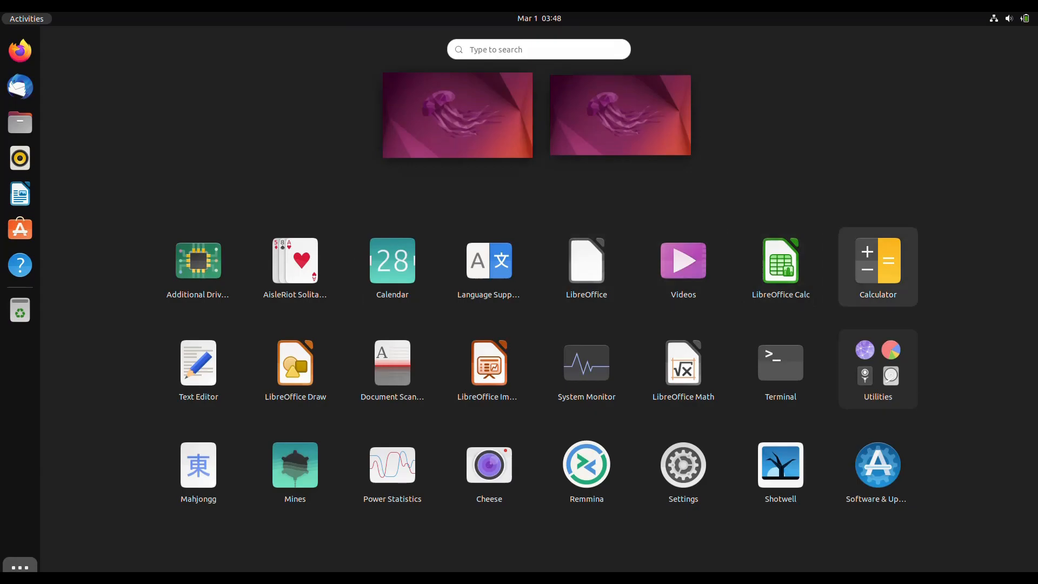
pyautogui.click(781, 369)
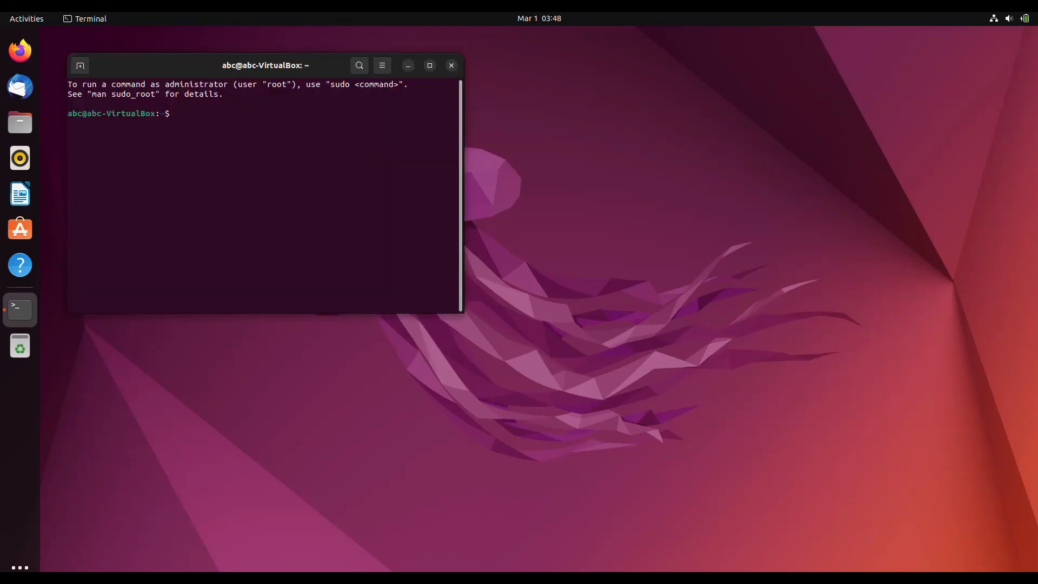
pyautogui.click(451, 65)
pyautogui.click(20, 229)
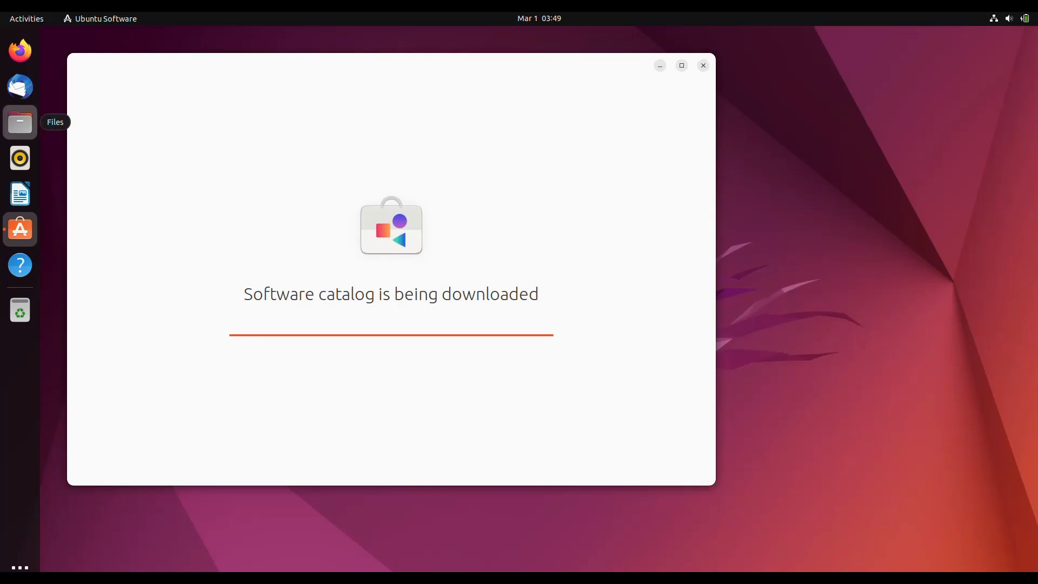
# - Open Files and browse the empty Downloads and Videos folders from Home
pyautogui.click(20, 122)
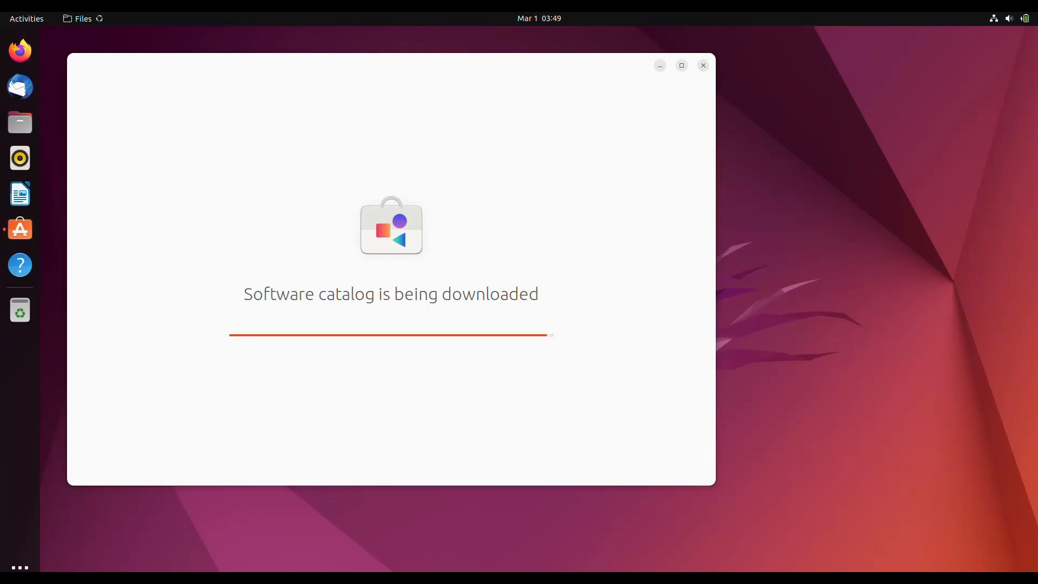
pyautogui.moveTo(392, 65); pyautogui.dragTo(821, 109)
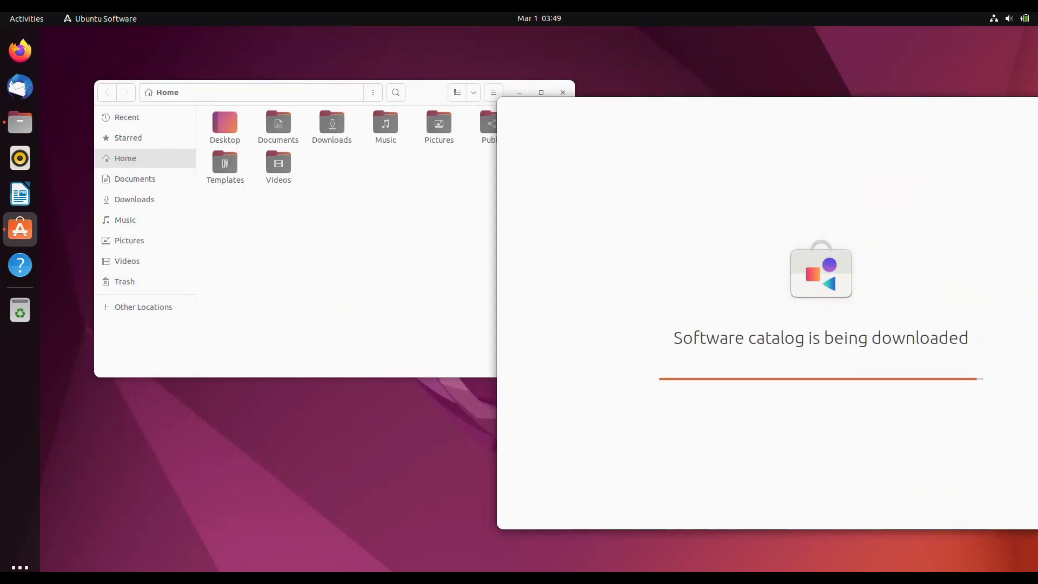
pyautogui.click(346, 243)
pyautogui.doubleClick(333, 126)
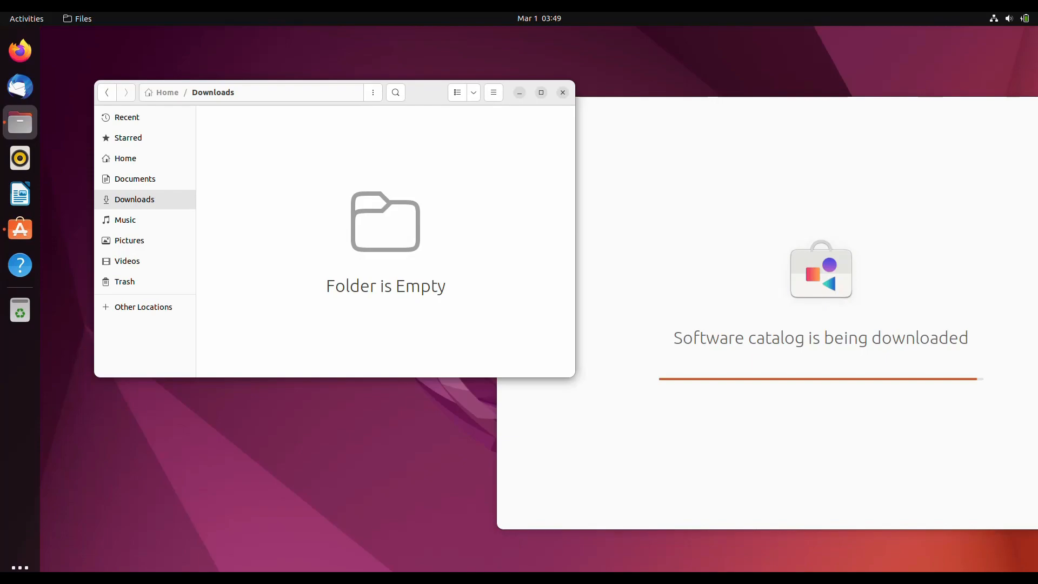
pyautogui.click(106, 92)
pyautogui.click(325, 217)
pyautogui.doubleClick(278, 164)
pyautogui.click(106, 92)
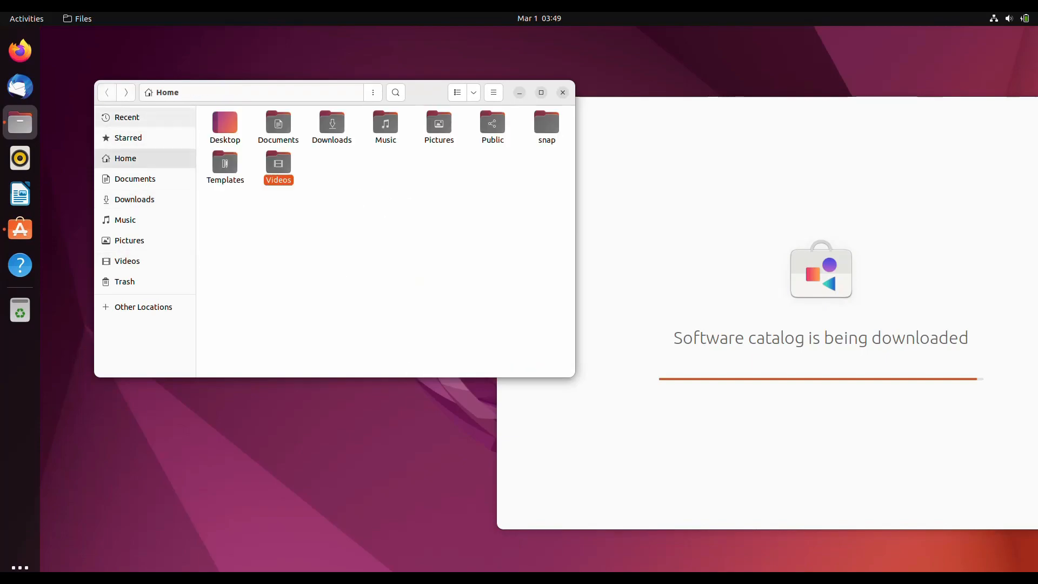
# - Visit the sidebar places from Trash up to Starred, then close Files and recenter Ubuntu Software
pyautogui.click(125, 281)
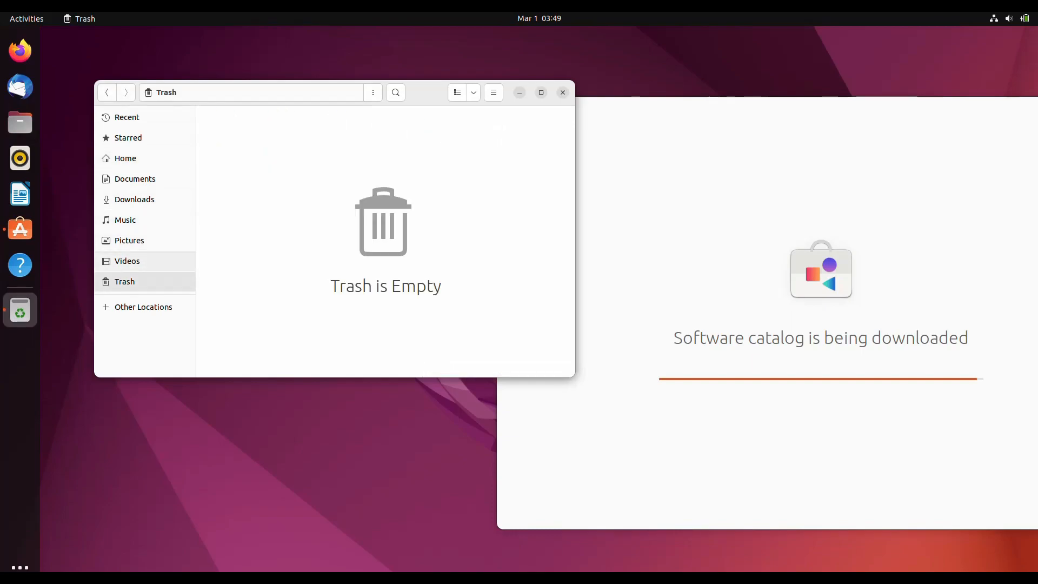
pyautogui.click(127, 262)
pyautogui.click(129, 241)
pyautogui.click(126, 220)
pyautogui.click(134, 200)
pyautogui.click(135, 179)
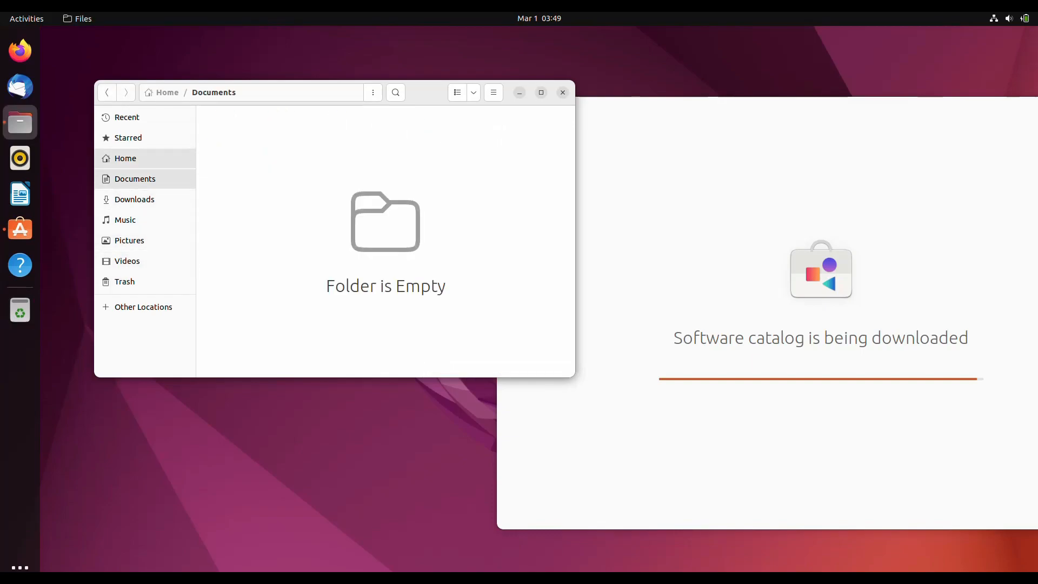
pyautogui.click(125, 158)
pyautogui.click(128, 138)
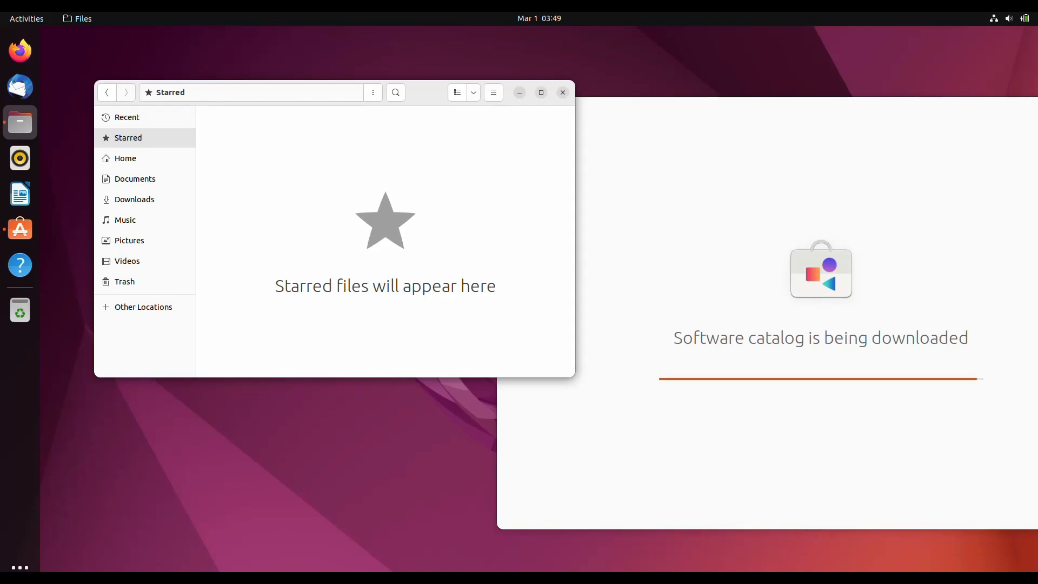
pyautogui.click(563, 92)
pyautogui.moveTo(649, 110); pyautogui.dragTo(440, 96)
pyautogui.click(20, 50)
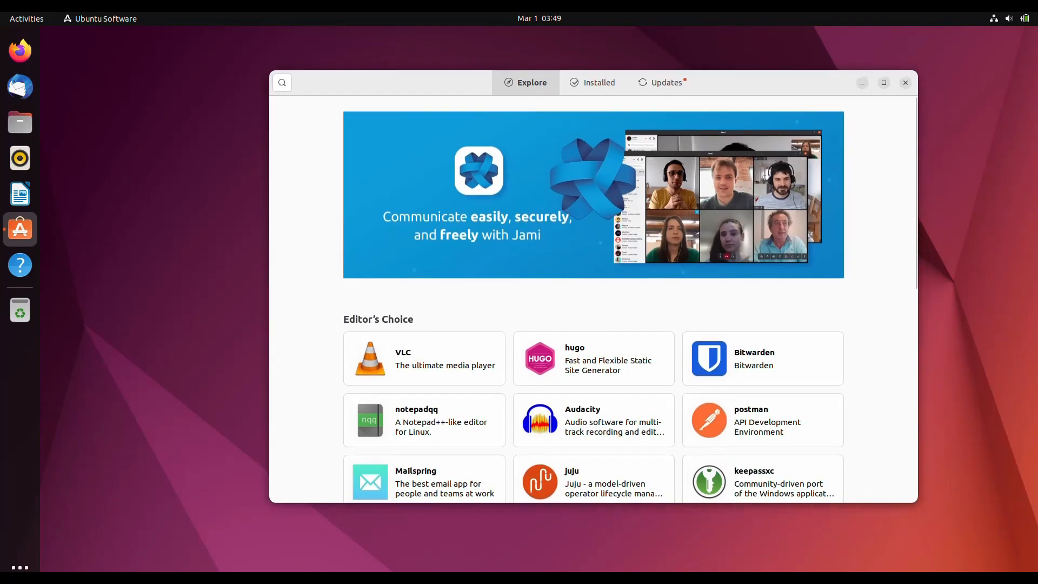
# - Maximize Ubuntu Software and scroll down through Categories and back to the top
pyautogui.click(884, 82)
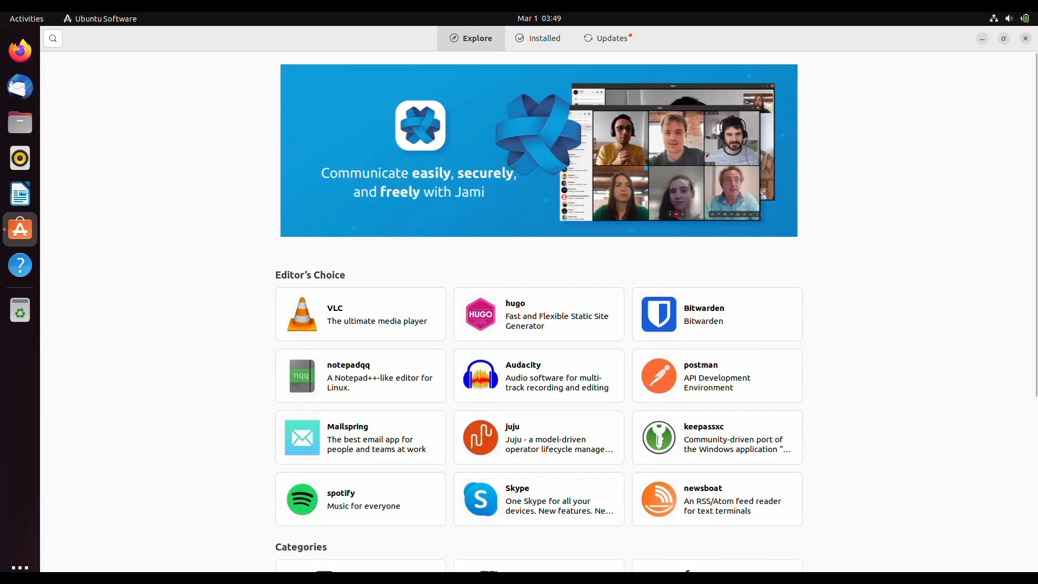
pyautogui.scroll(-2, 539, 311)
pyautogui.scroll(-5, 538, 311)
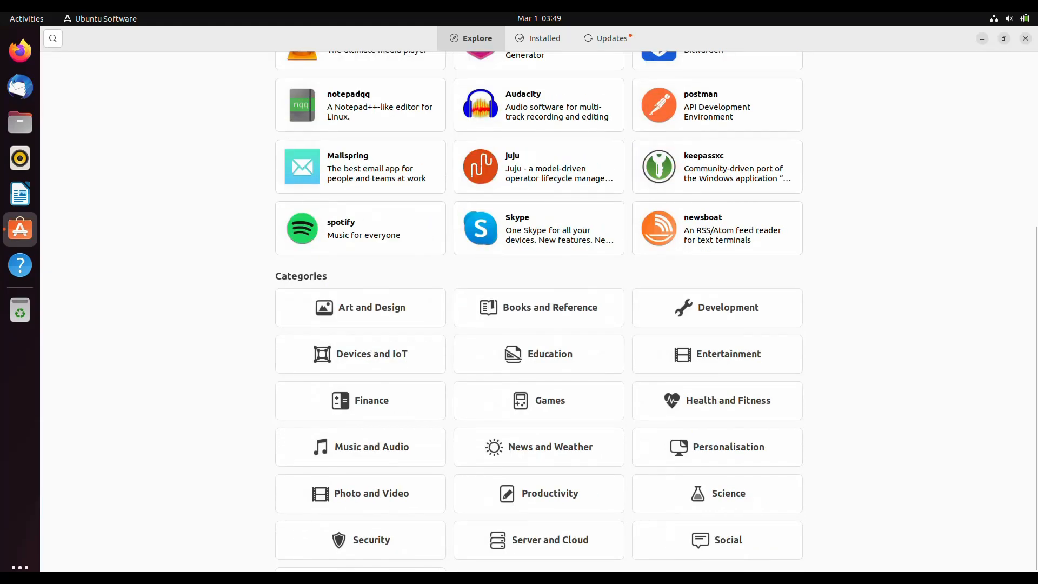
pyautogui.scroll(4, 539, 311)
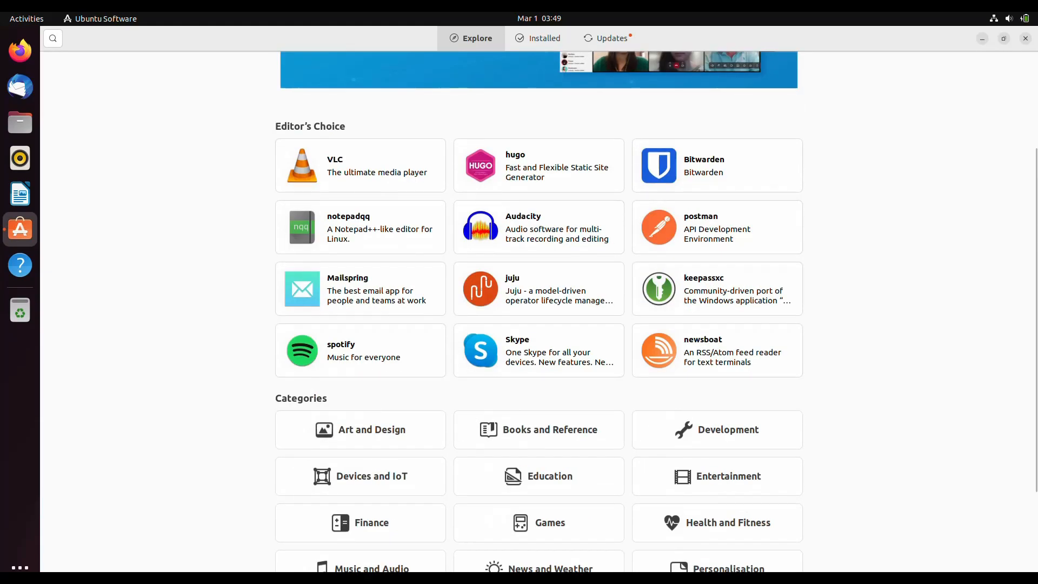
pyautogui.scroll(2, 539, 312)
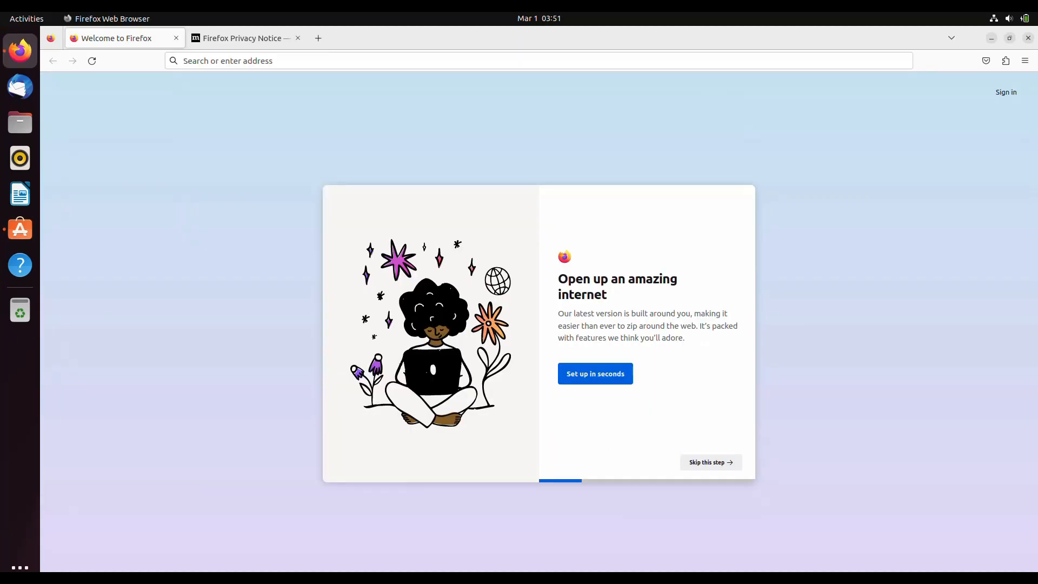
# - Open a new Firefox tab, load YouTube from the shortcuts, then close that tab
pyautogui.hotkey('ctrl', 't')
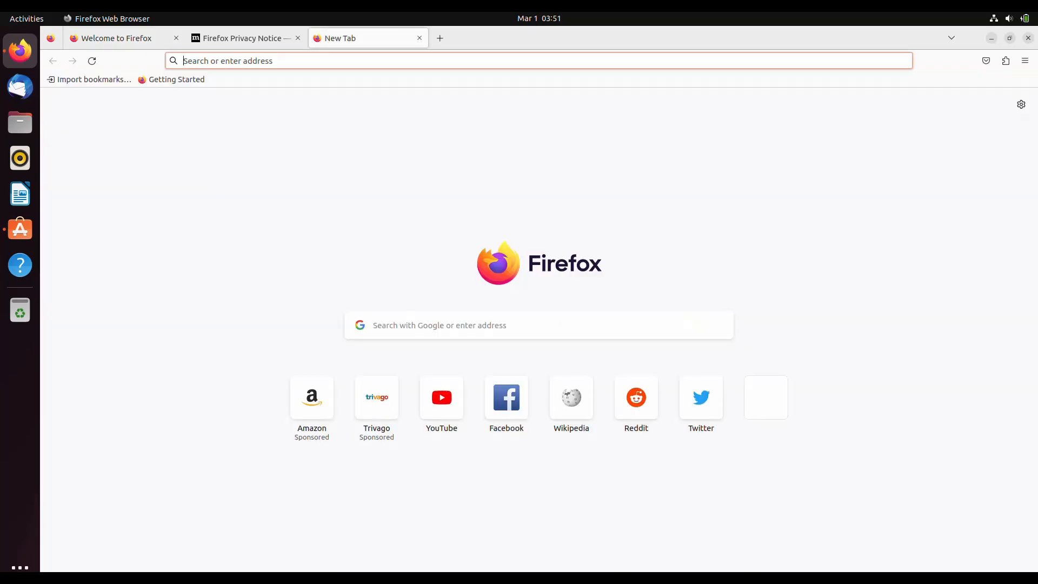
pyautogui.click(442, 397)
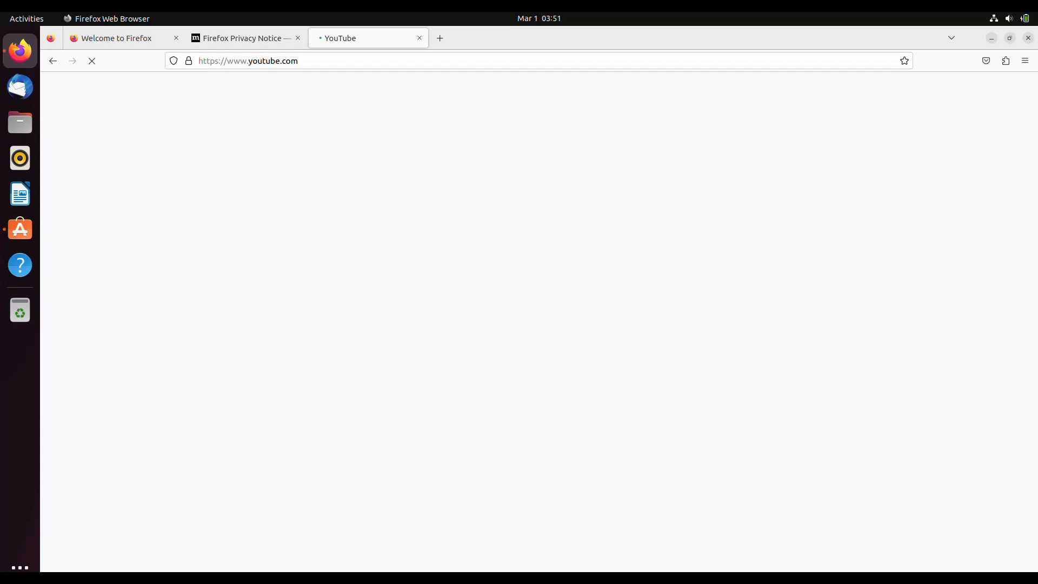
pyautogui.click(419, 38)
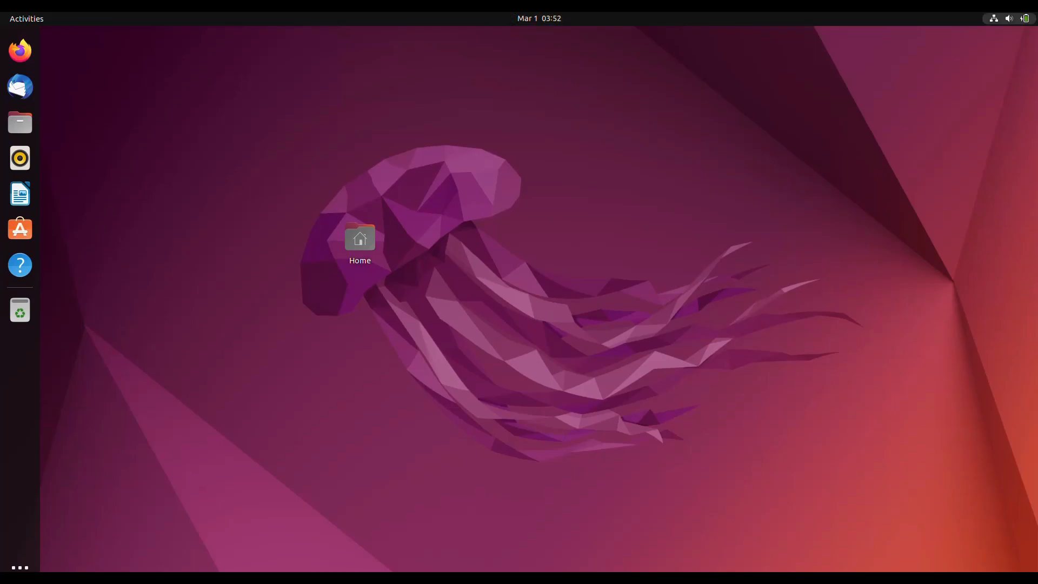
pyautogui.click(1009, 19)
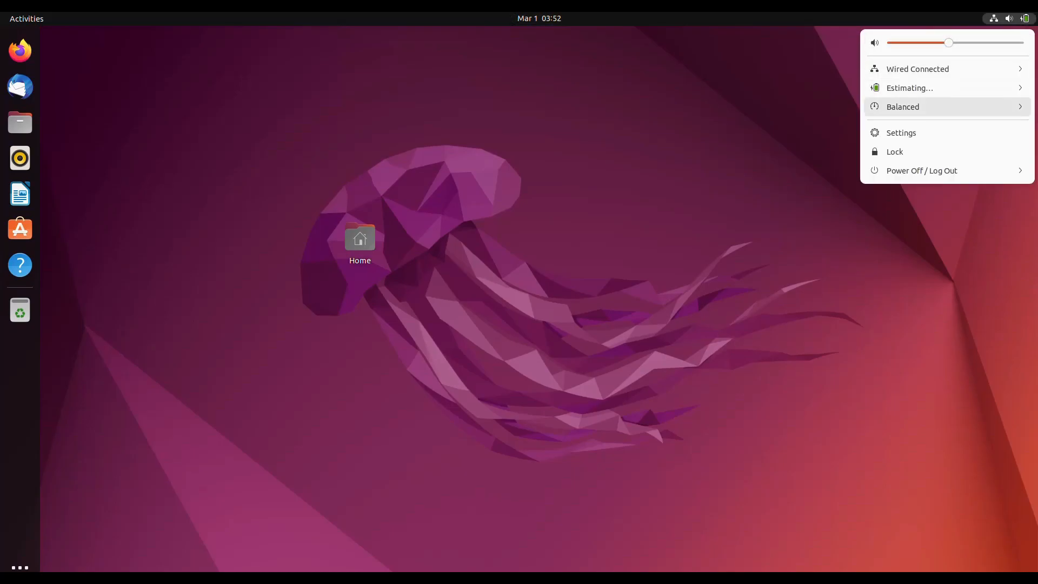
pyautogui.click(922, 170)
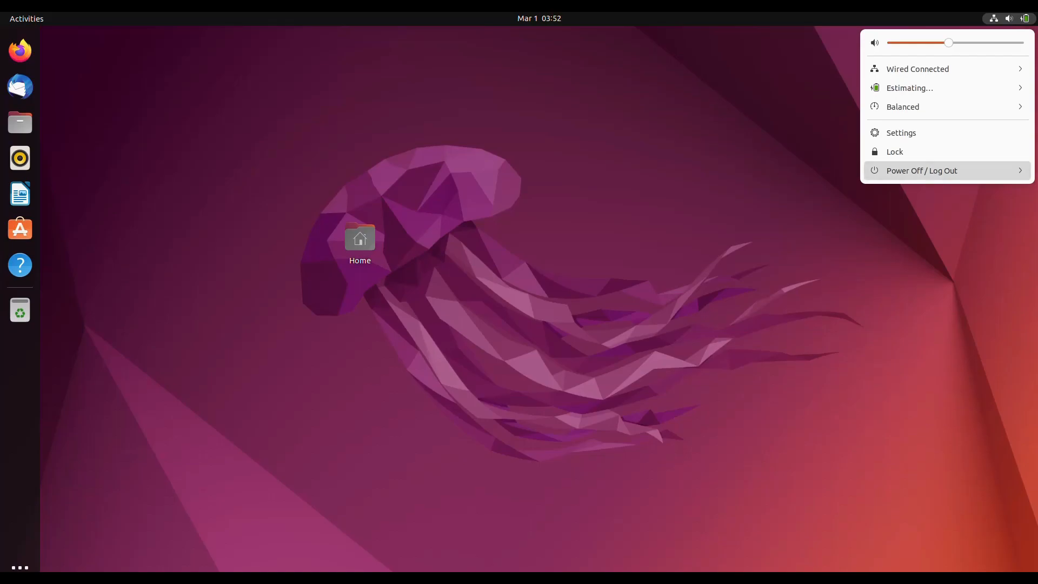
pyautogui.click(909, 228)
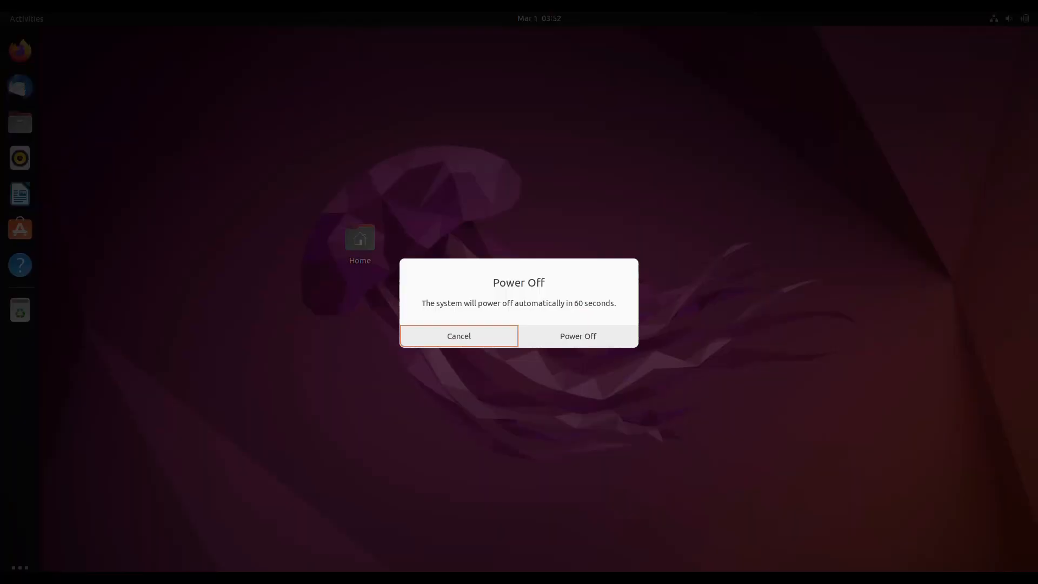
pyautogui.press('Escape')
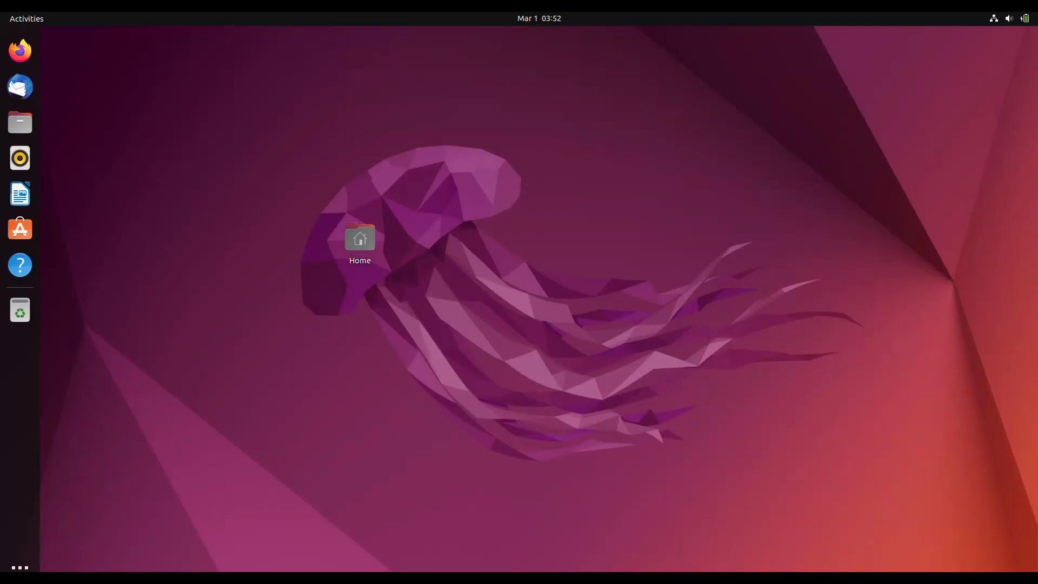